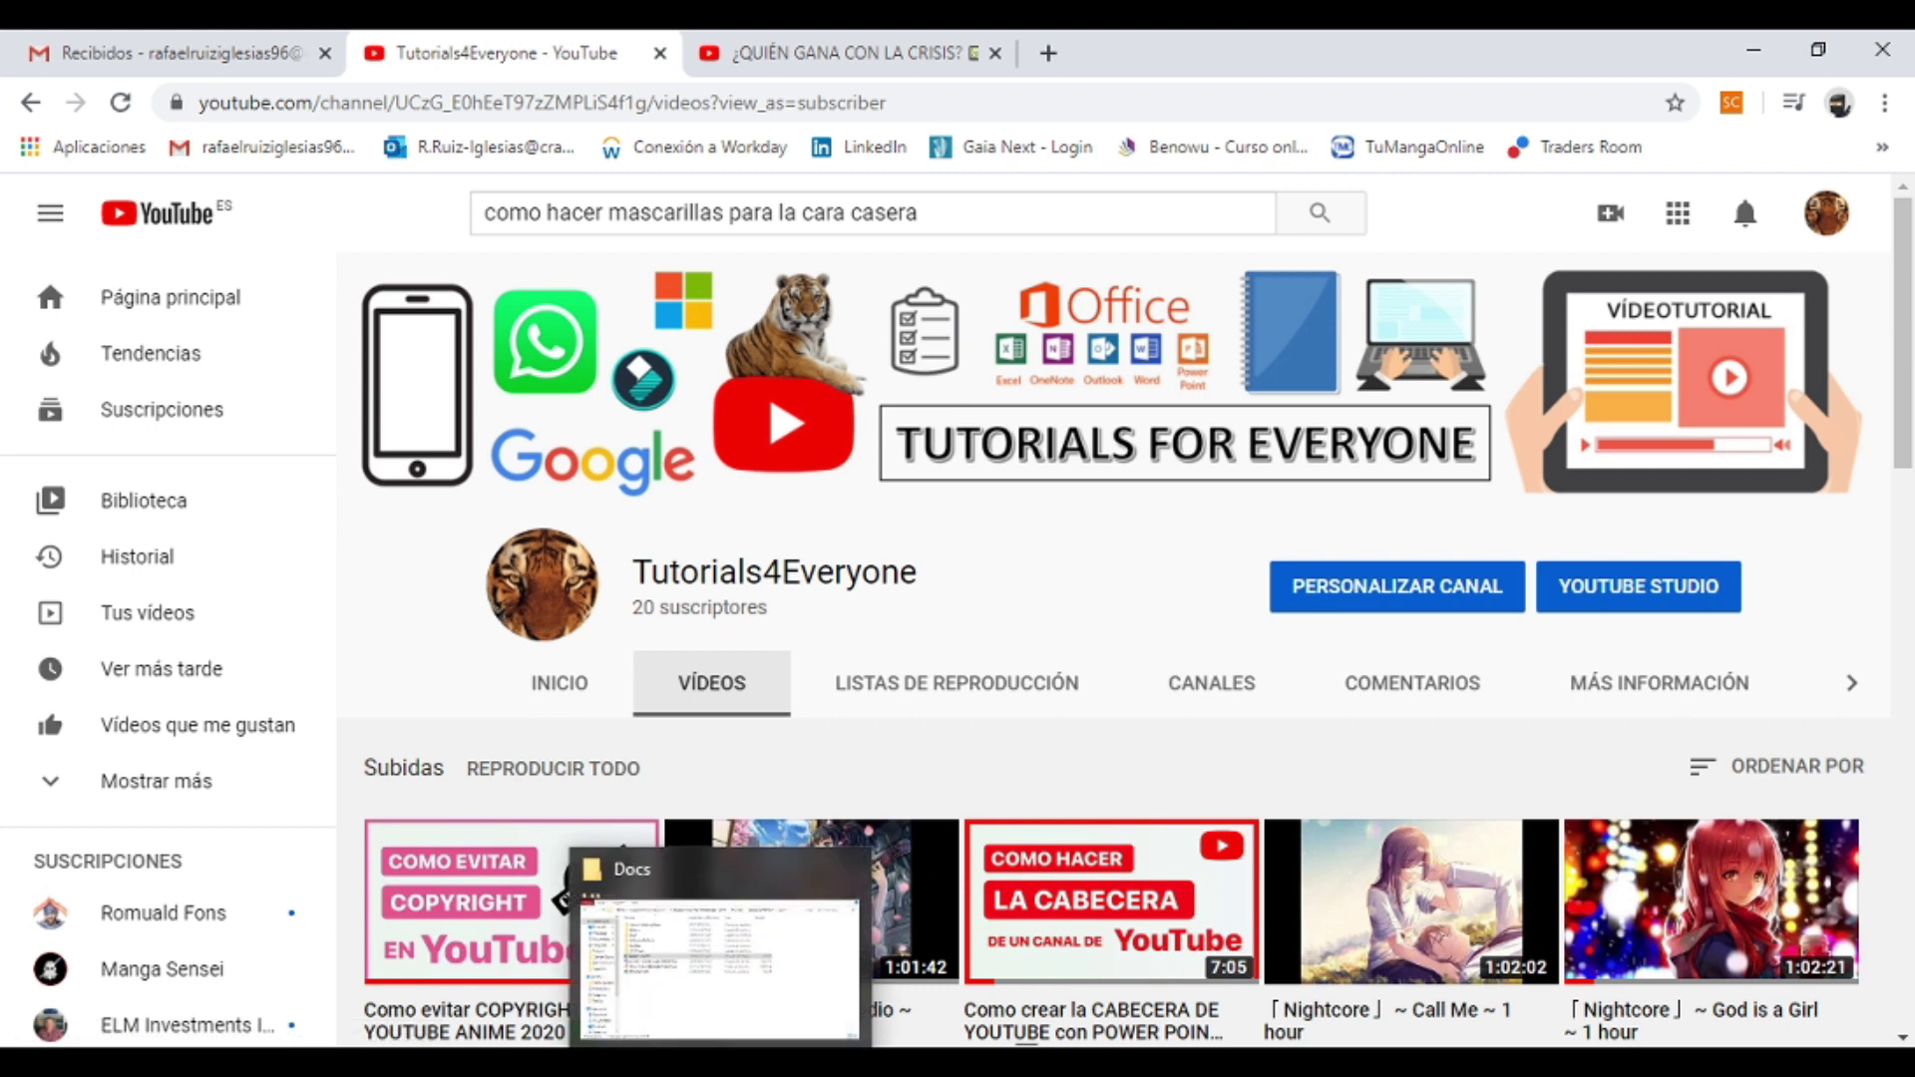
Open the DatosCompleto workbook from the Docs folder window.
click(718, 958)
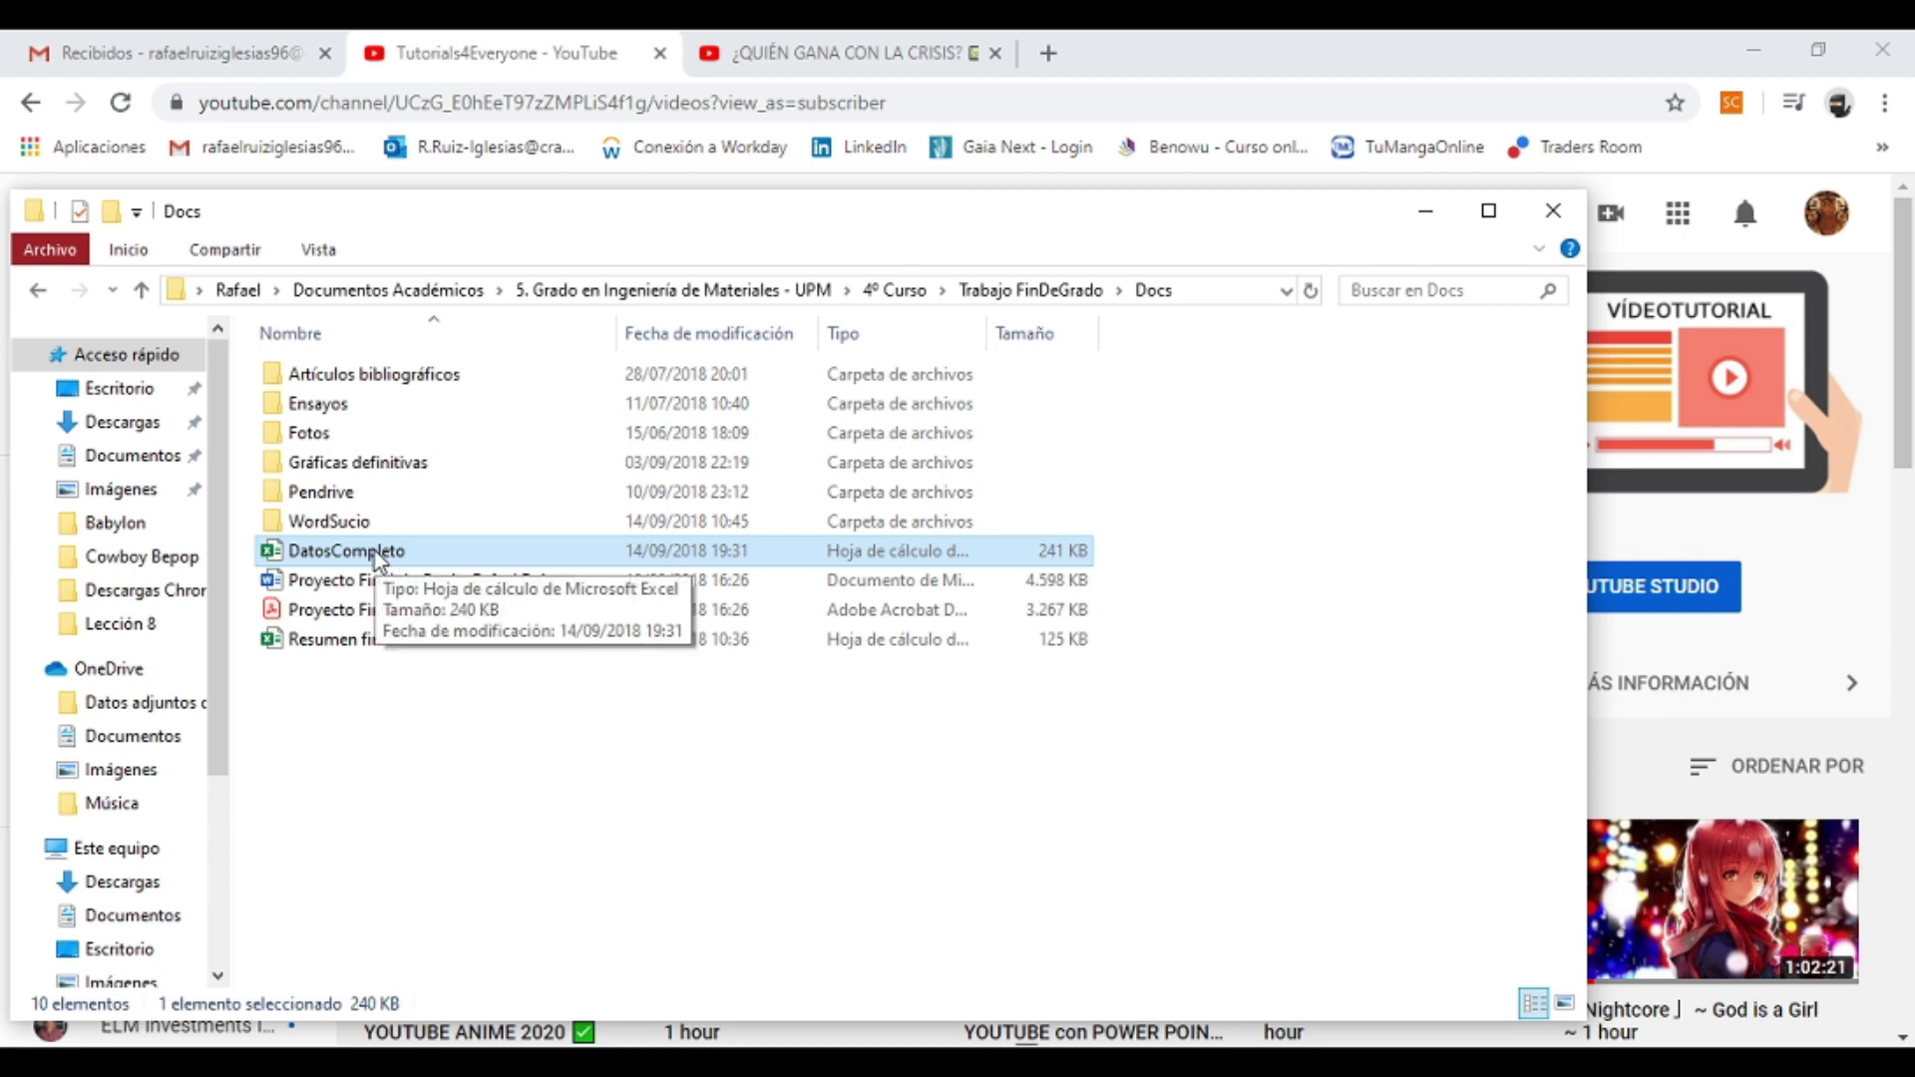
double_click(377, 554)
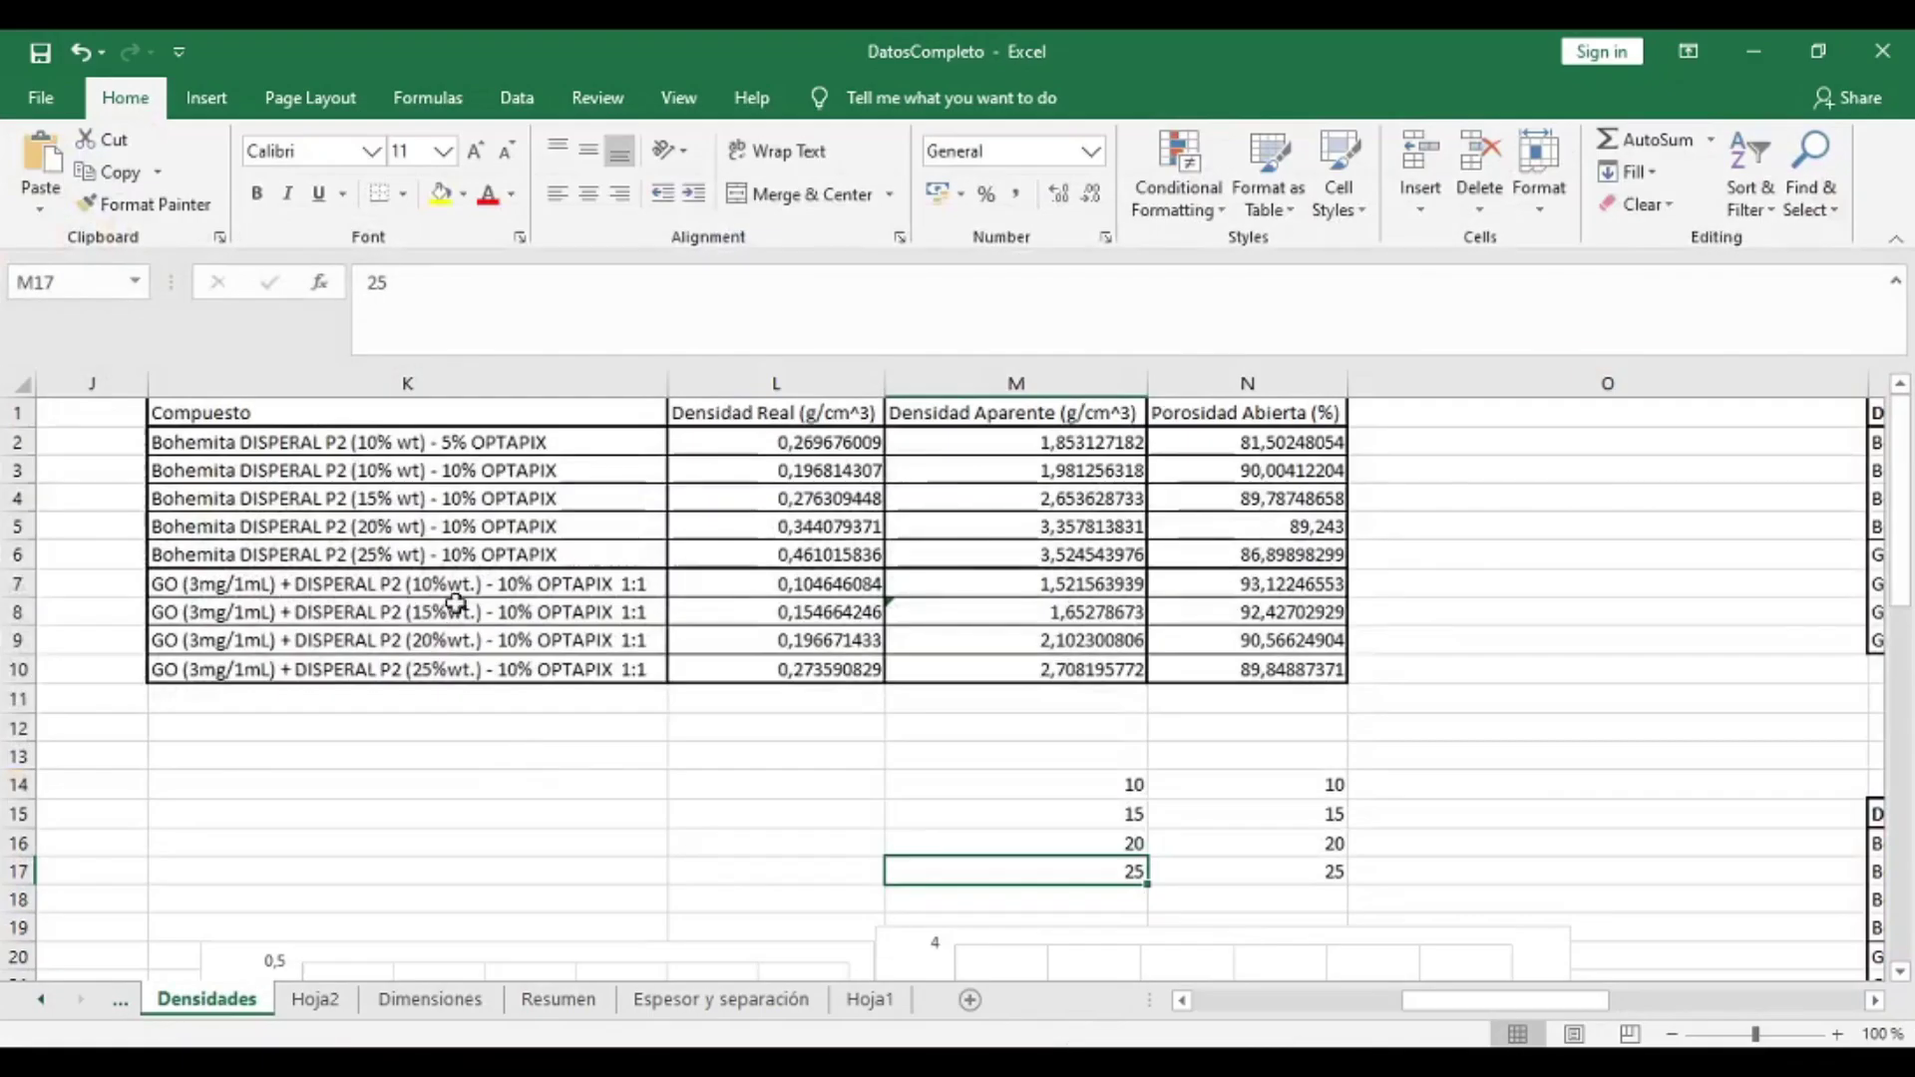
Zoom out, autofit column L to the Densidad Real (g/cm^3) header, and select L1.
scroll(514, 580, down, 3)
scroll(514, 580, up, 3)
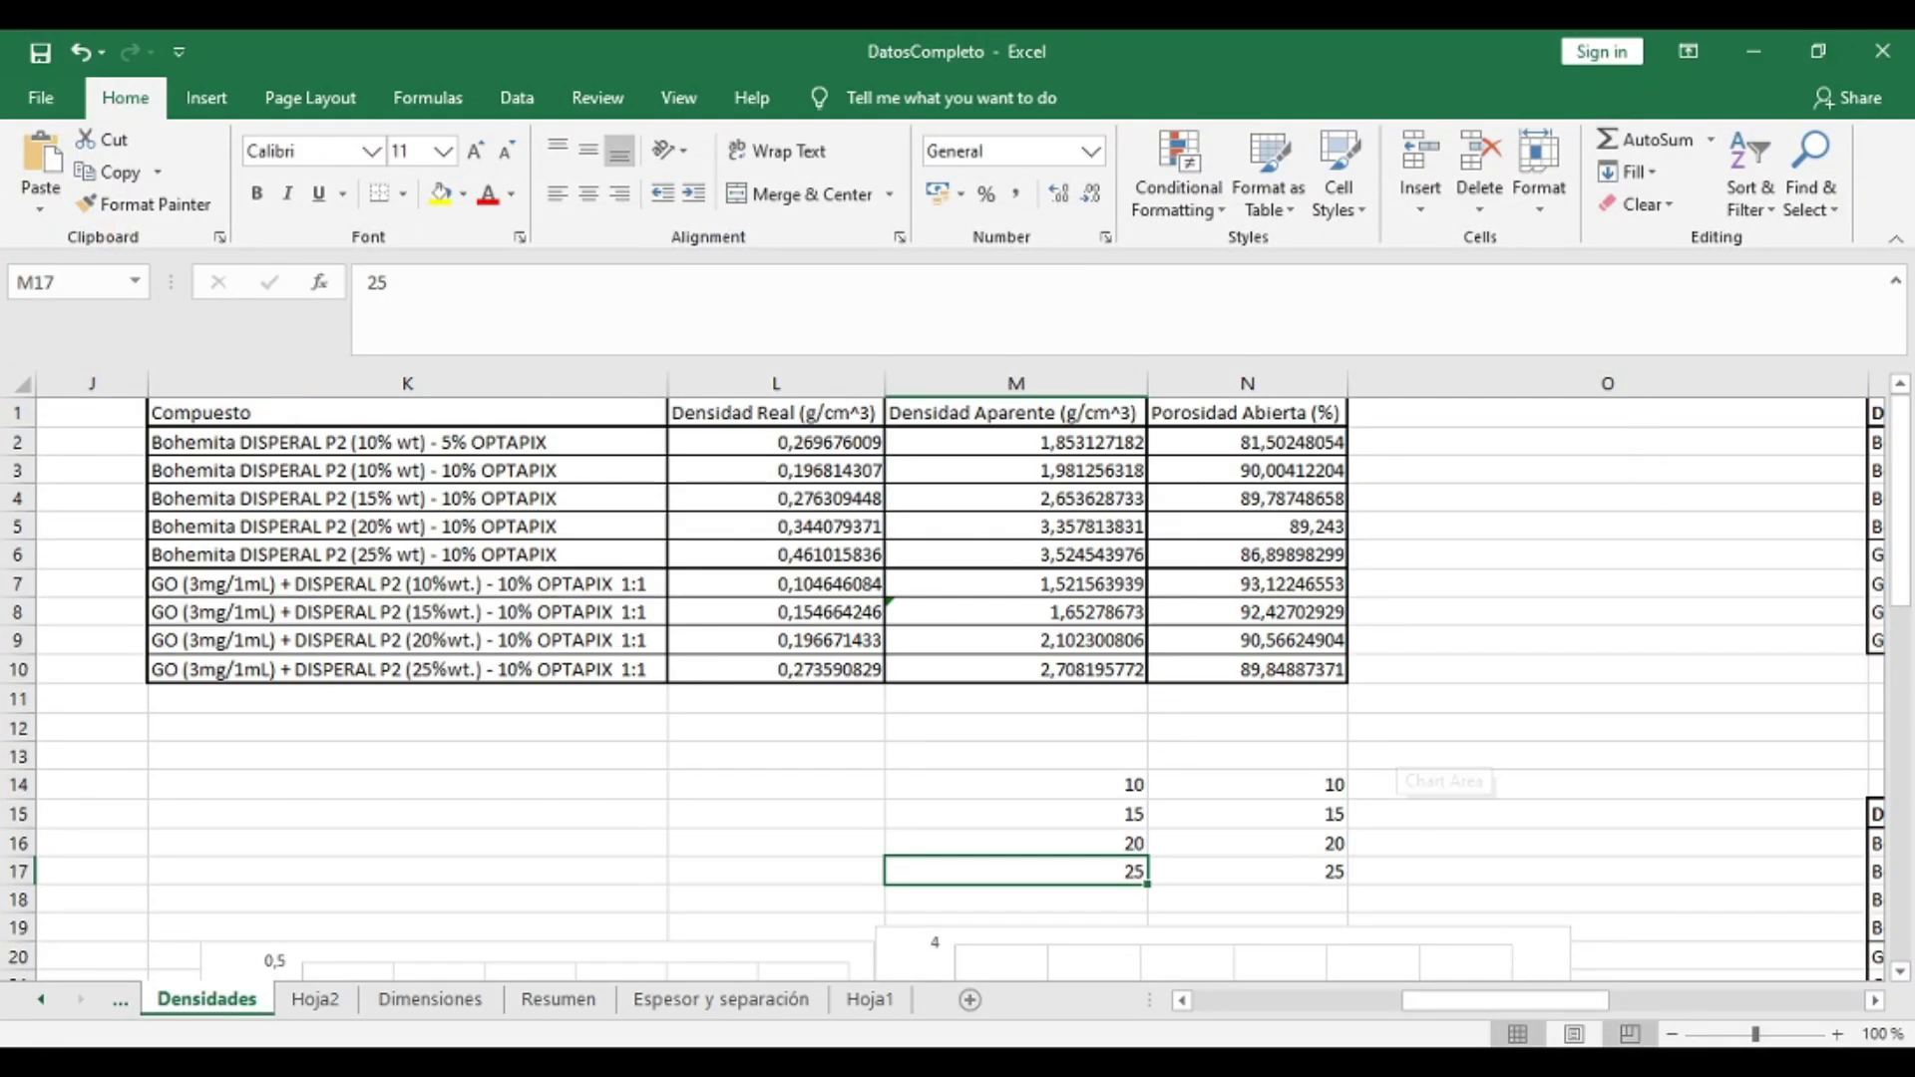
drag(1755, 1035, 1743, 1034)
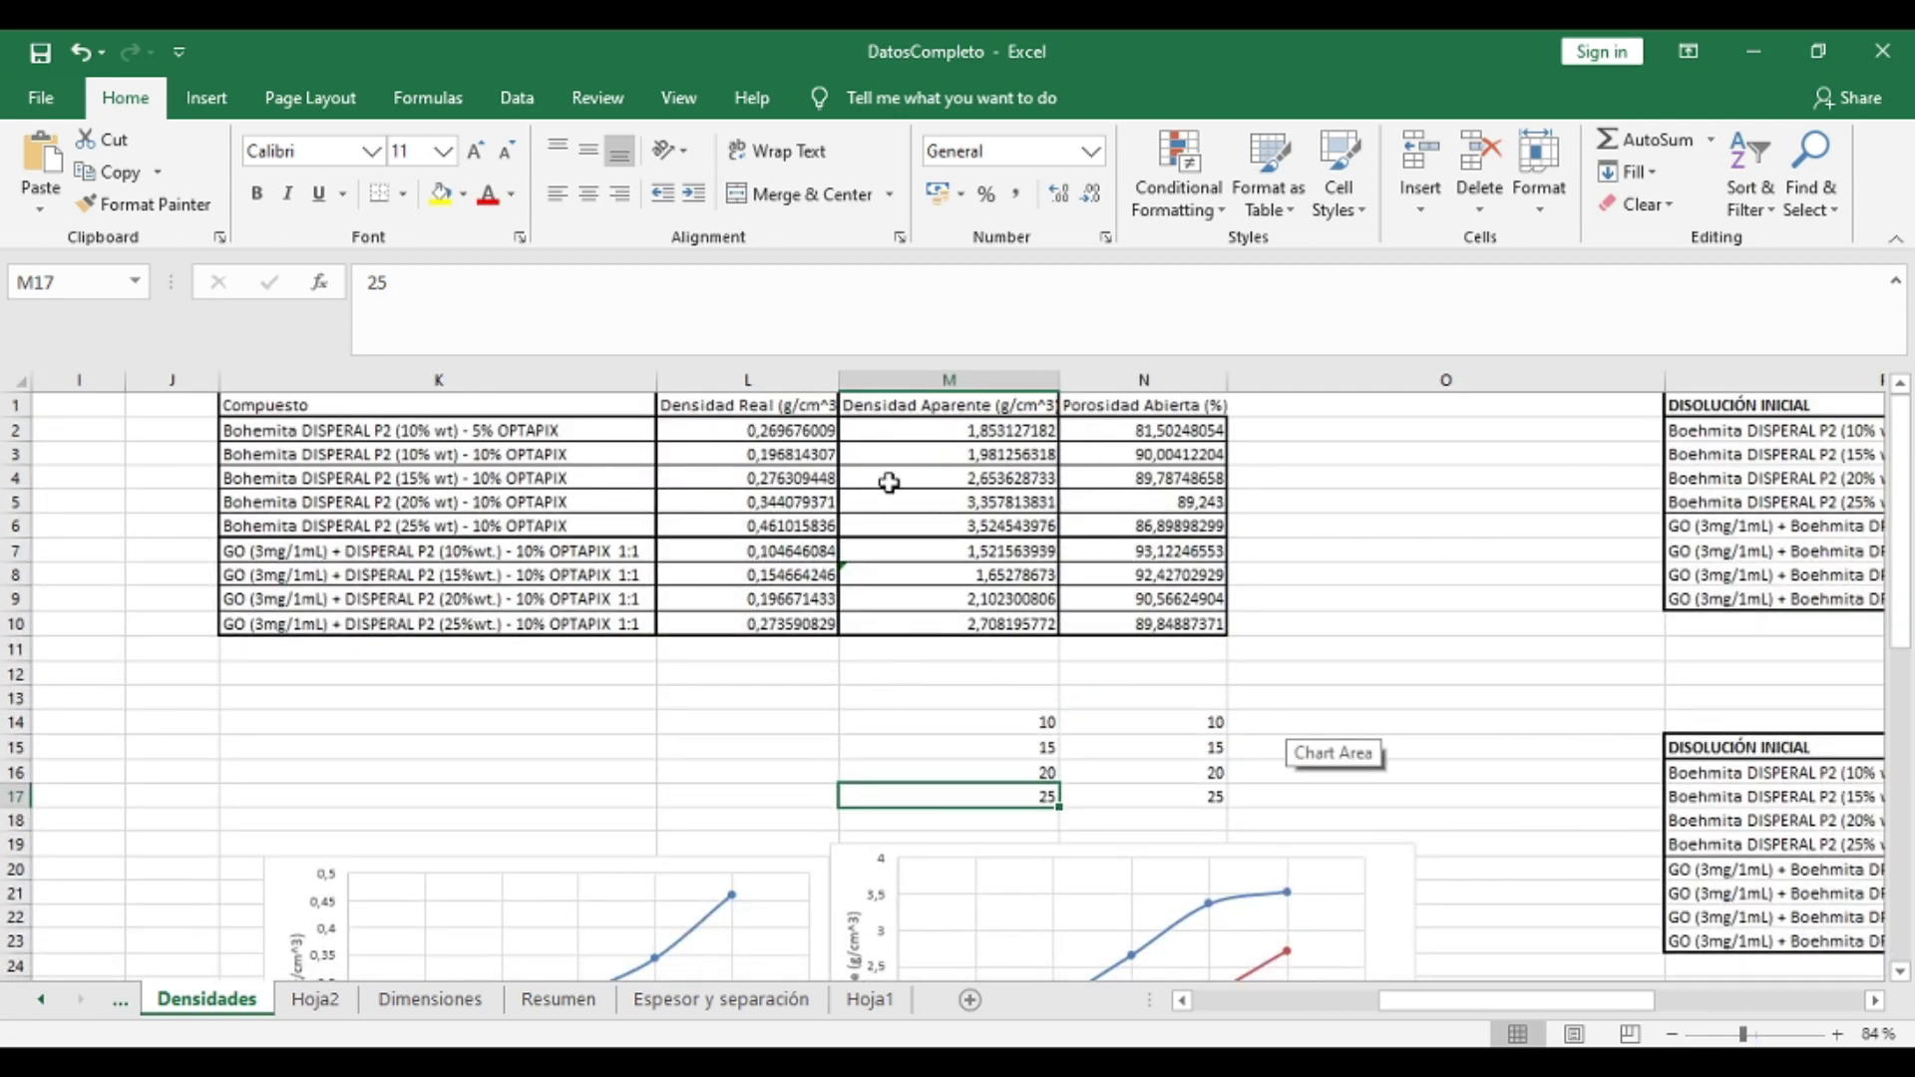
double_click(838, 380)
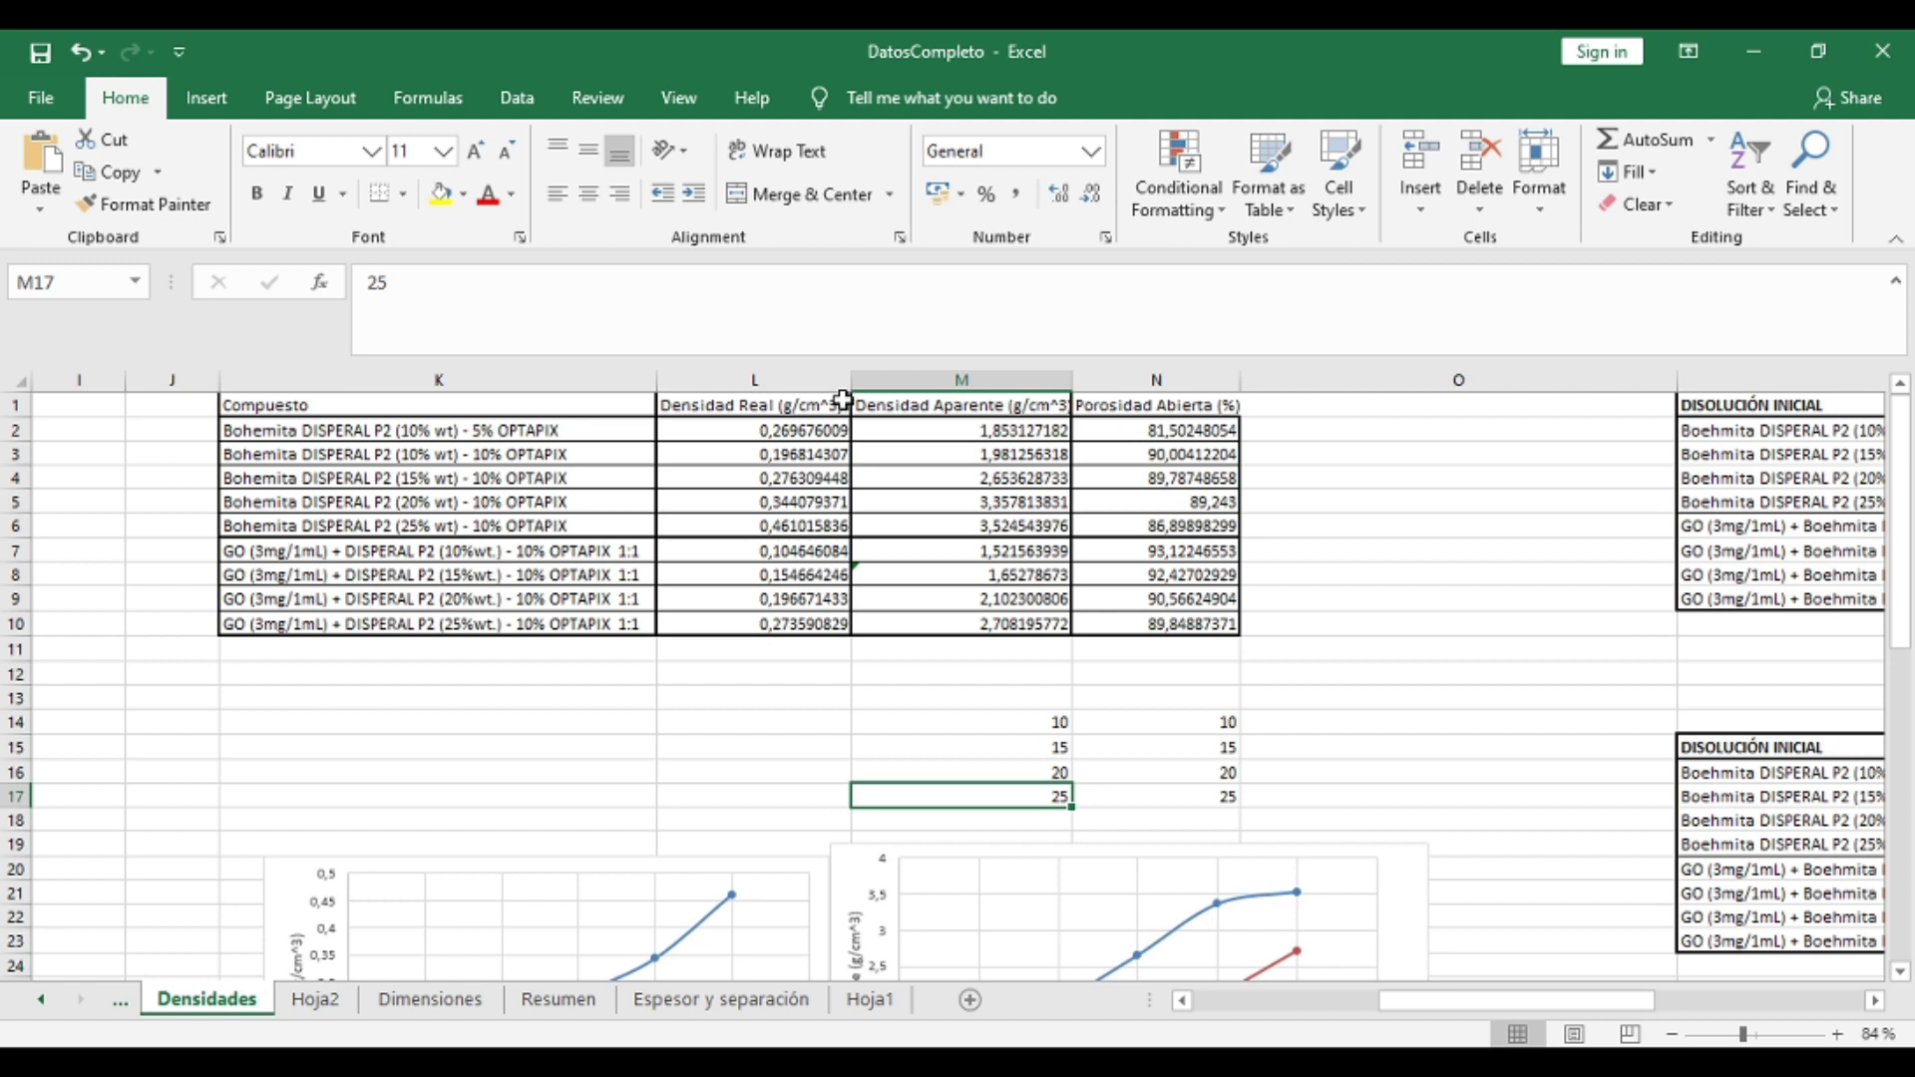
click(829, 407)
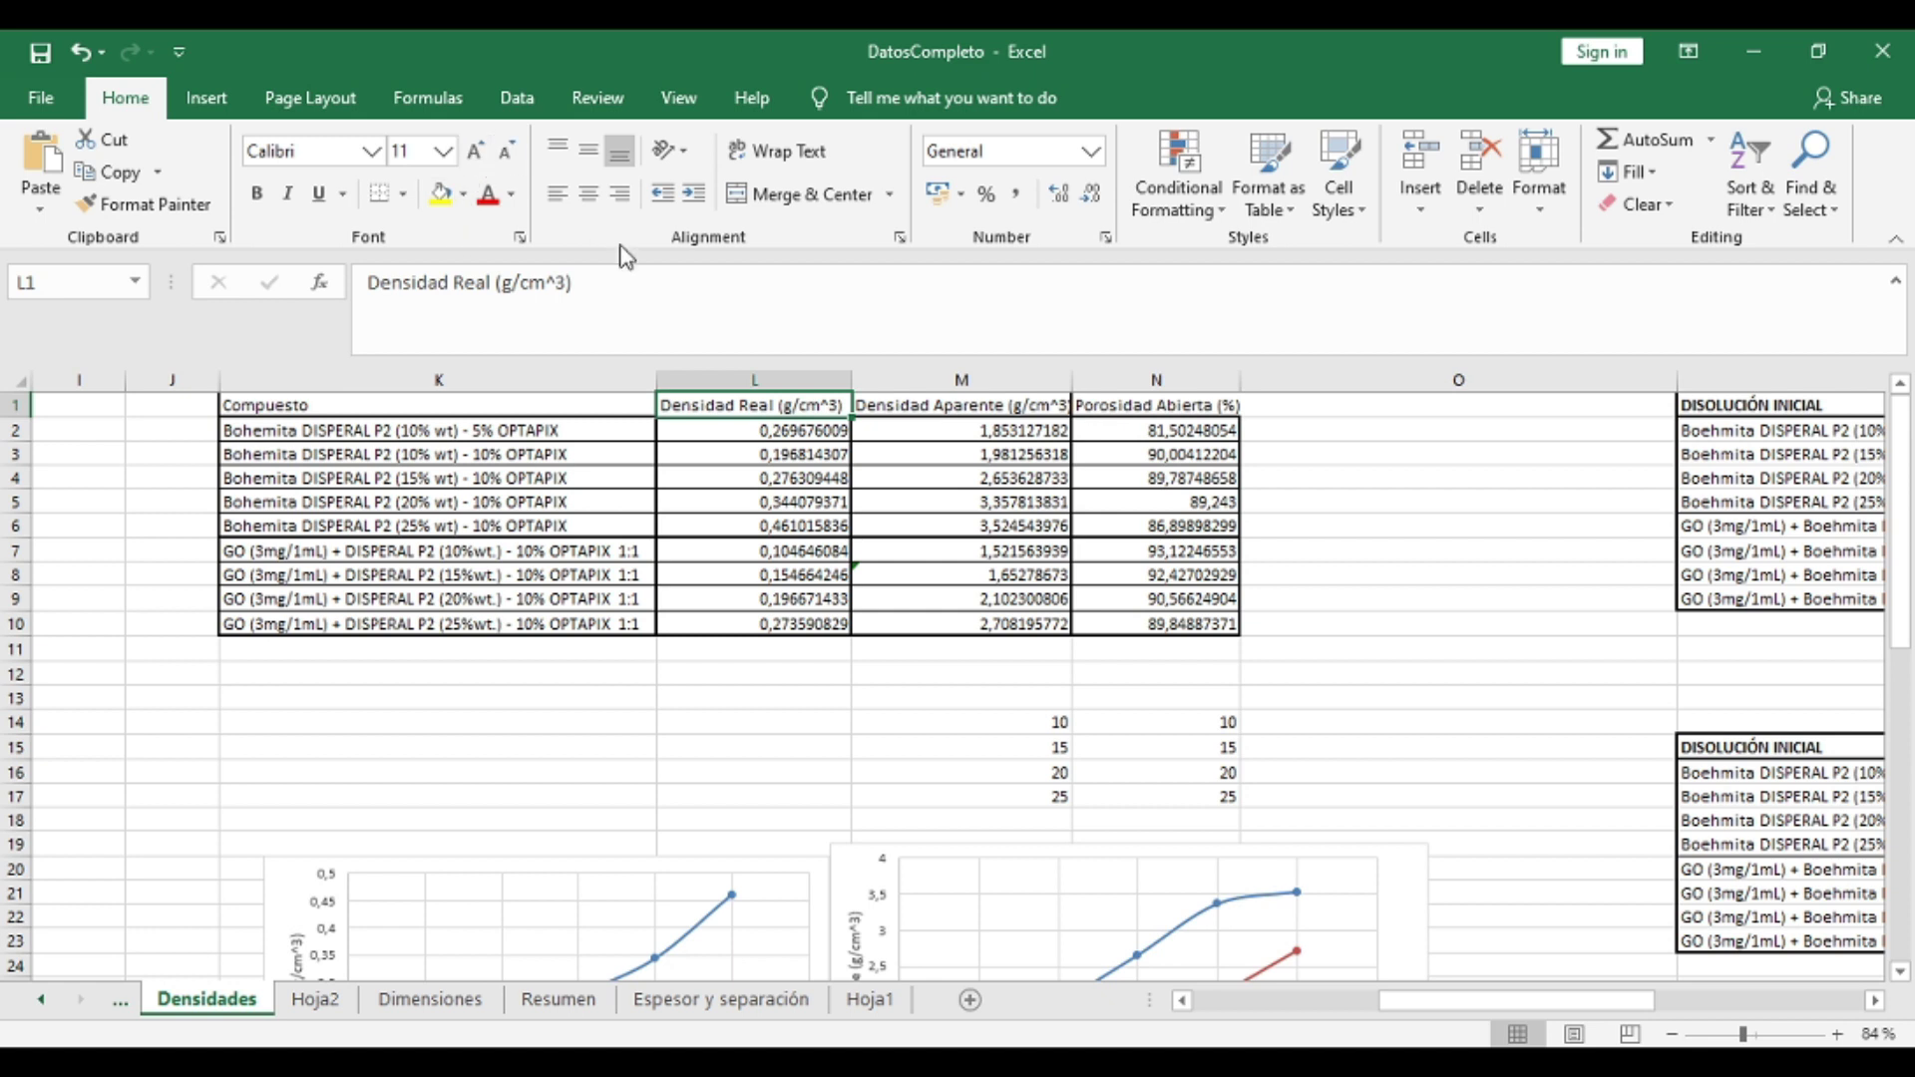
Rewrite L1's header ending as (g/cm³), formatting only the 3 as superscript.
click(569, 284)
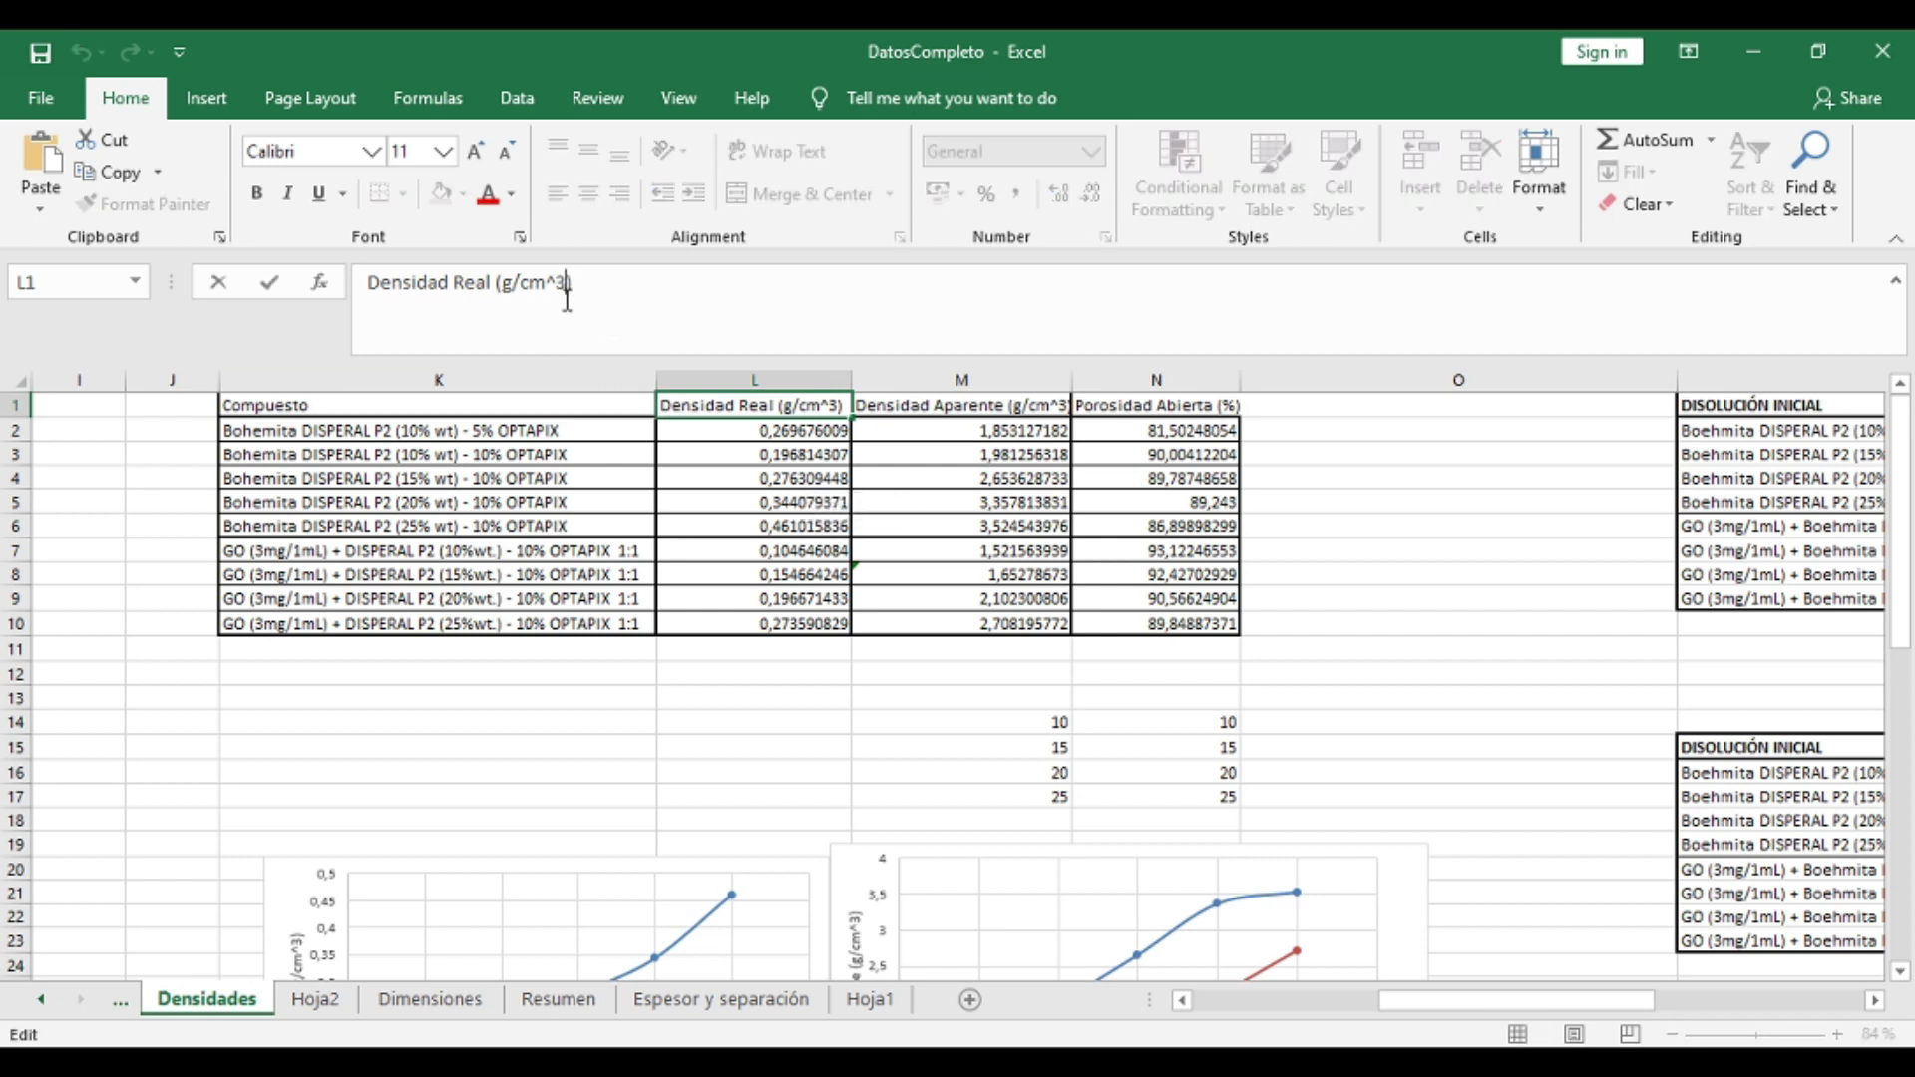
key(BackSpace)
key(BackSpace)
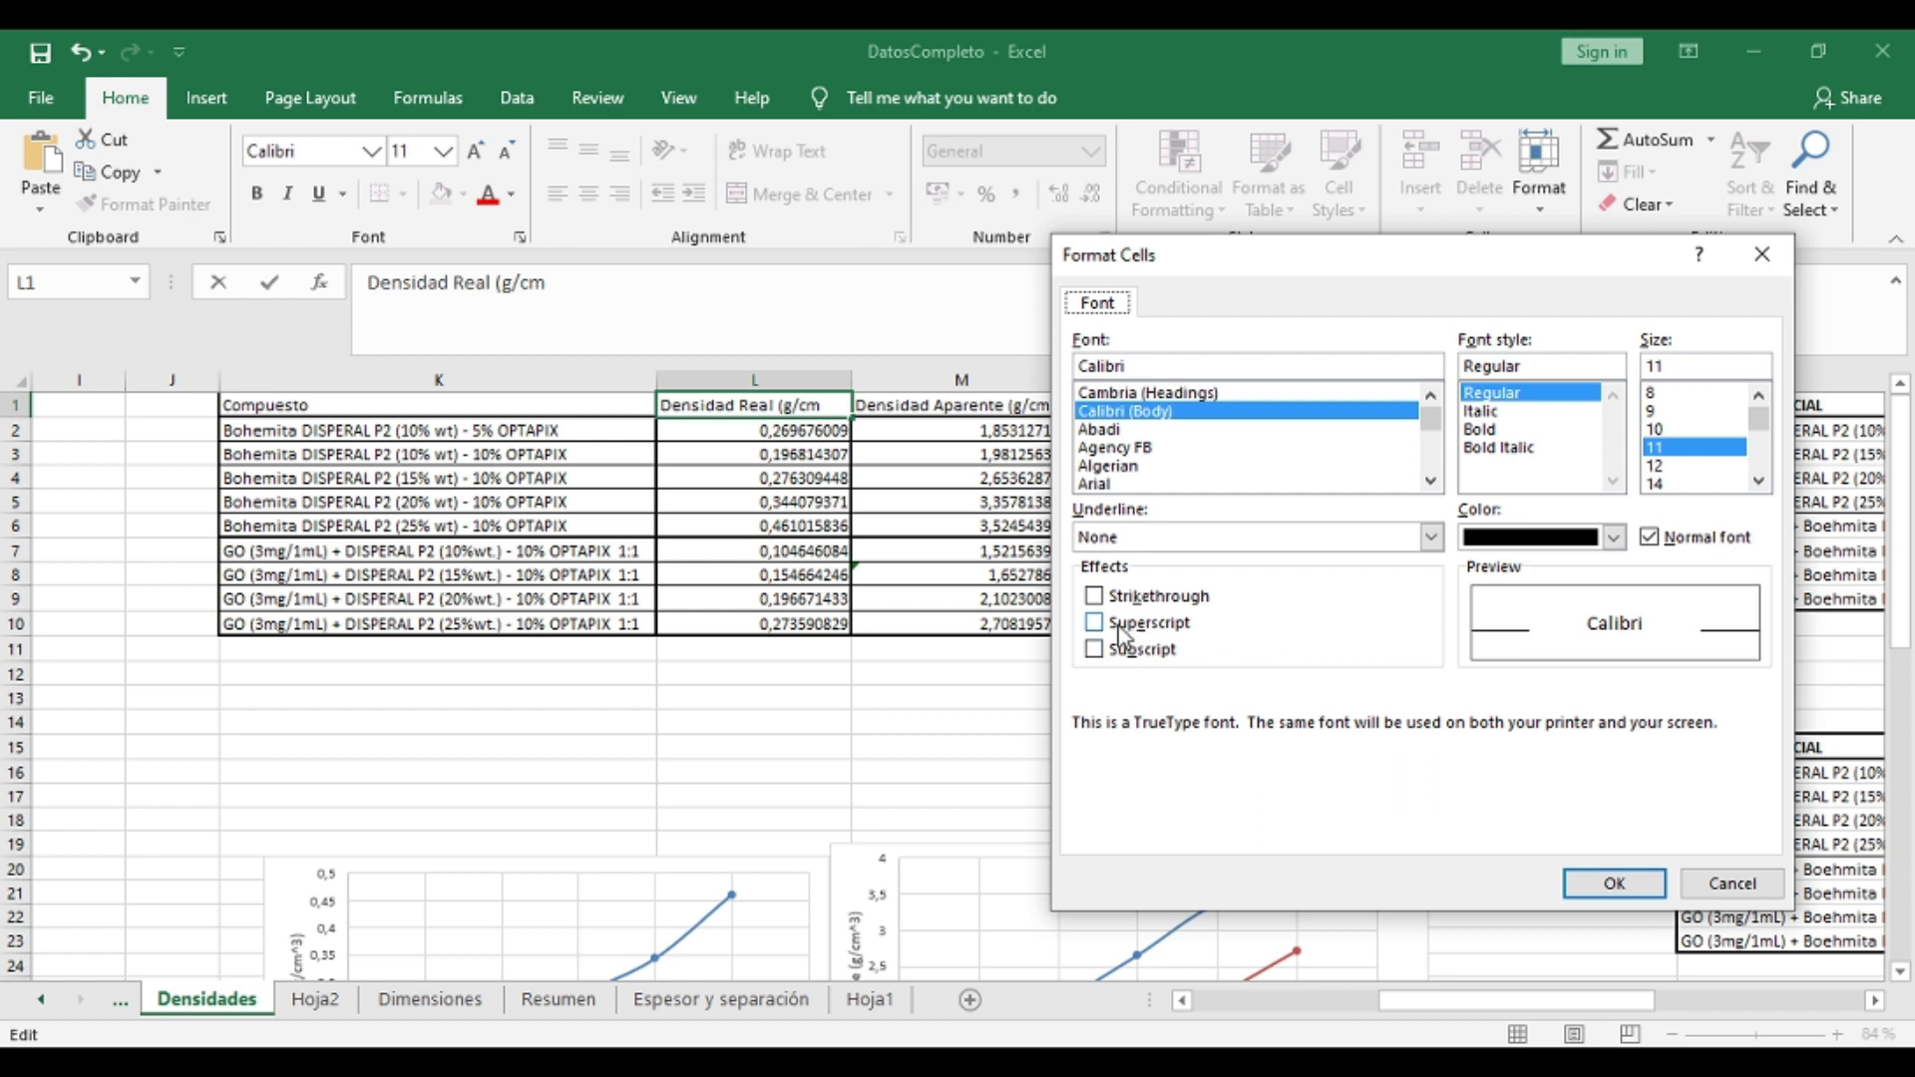
click(1120, 628)
click(1609, 887)
text(3)
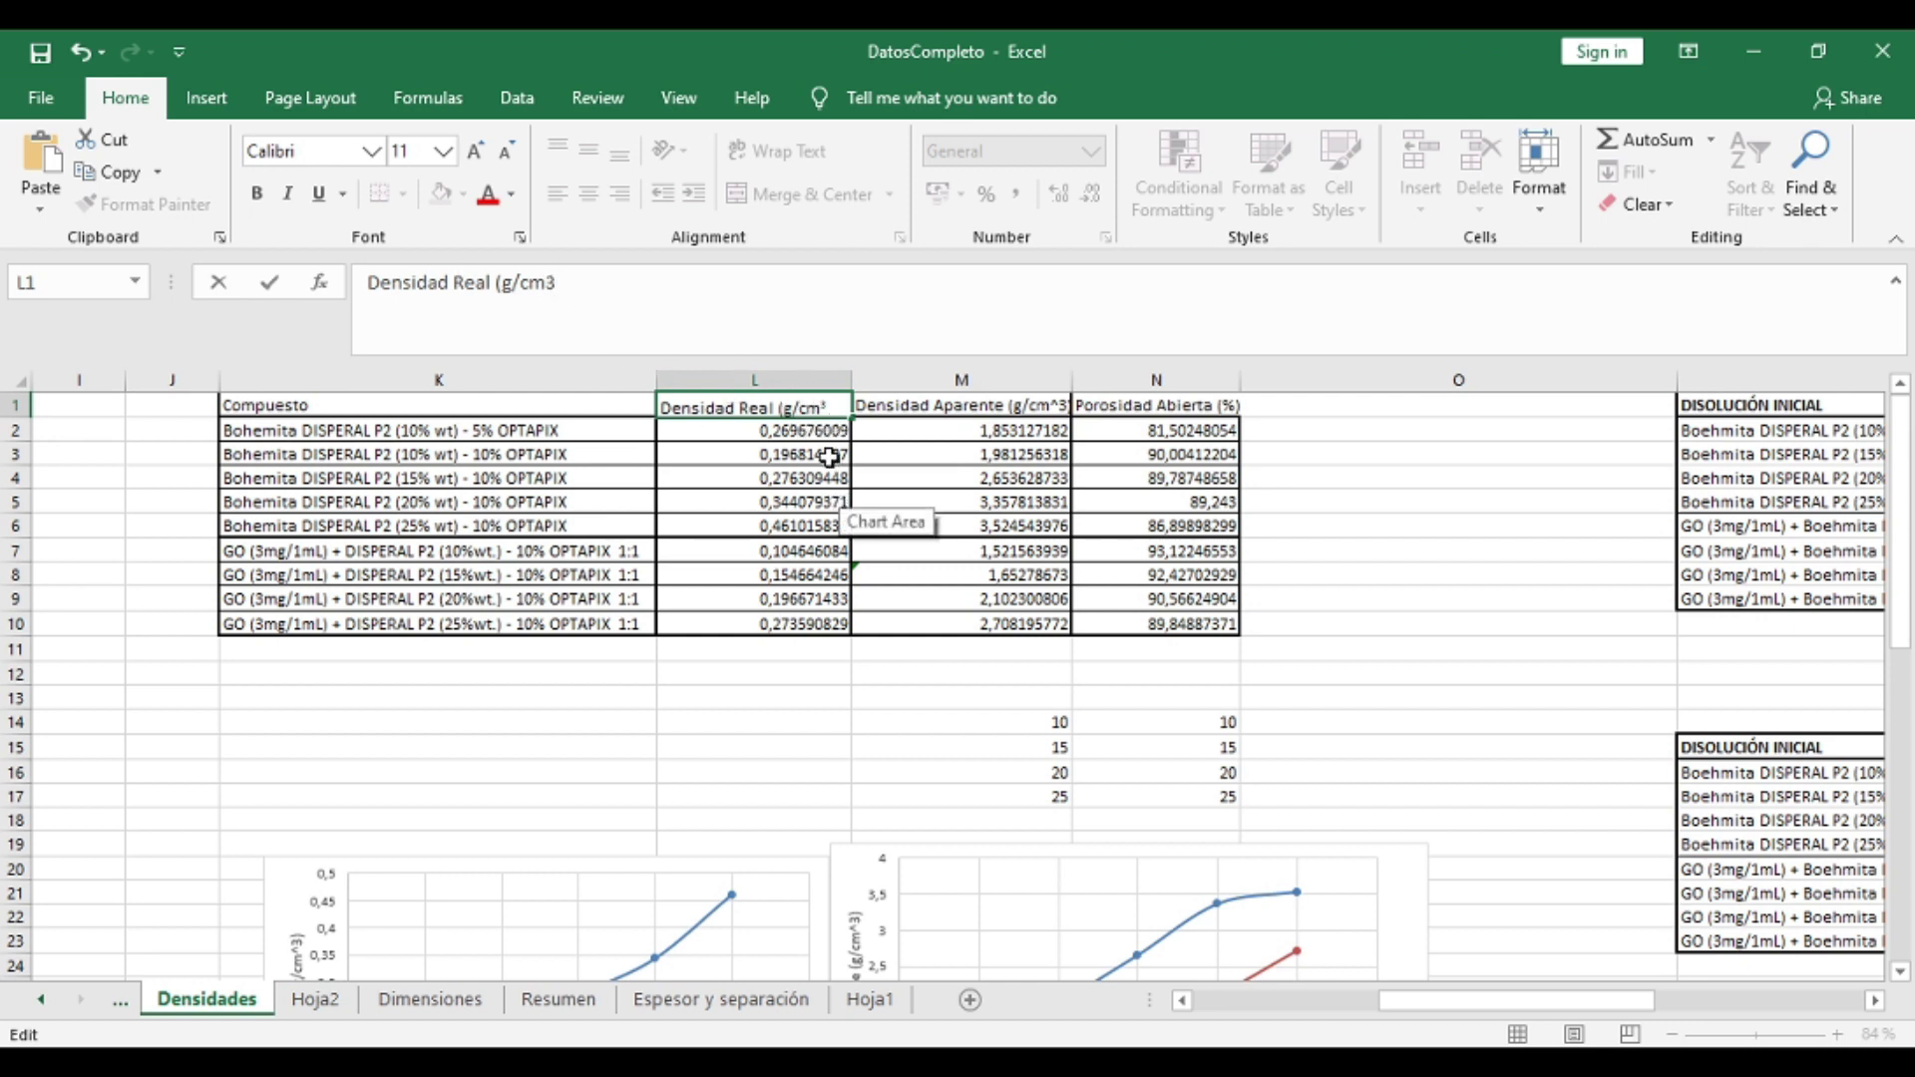
click(520, 237)
click(1094, 622)
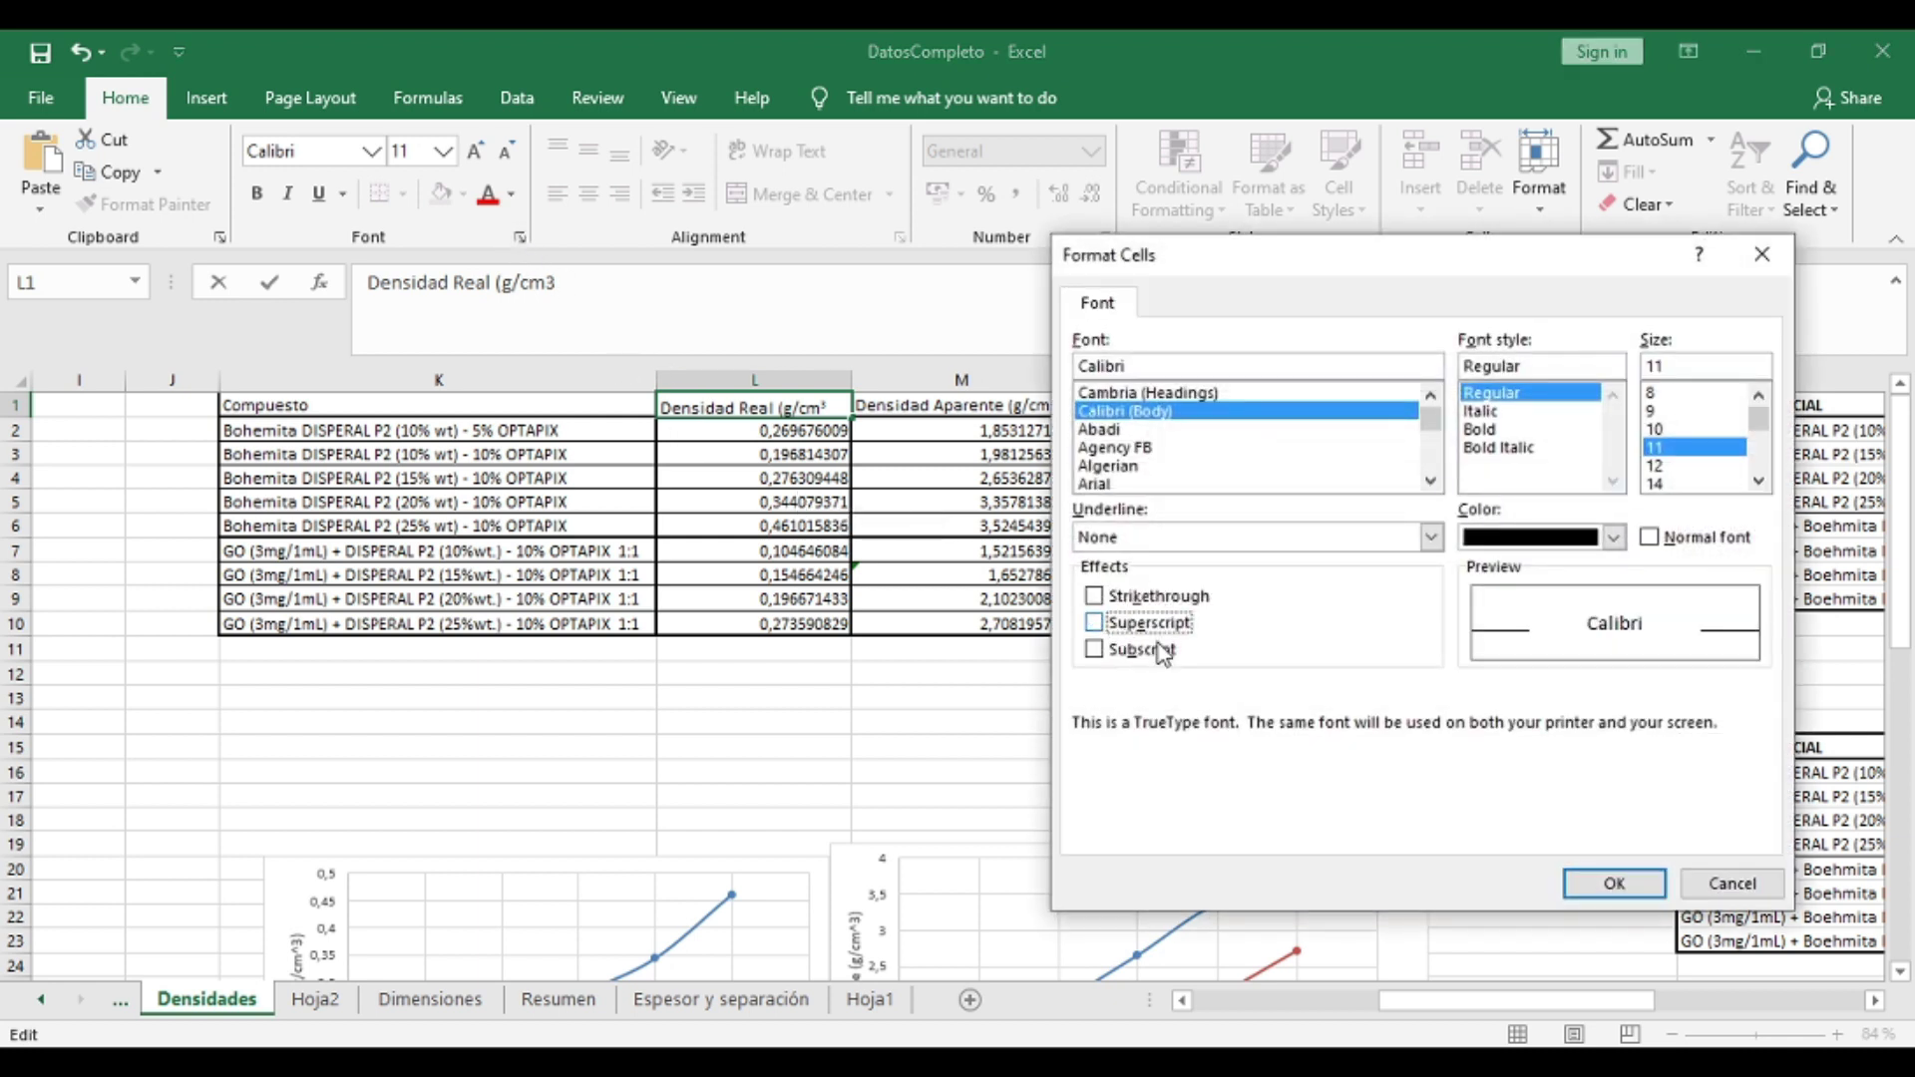
click(1605, 887)
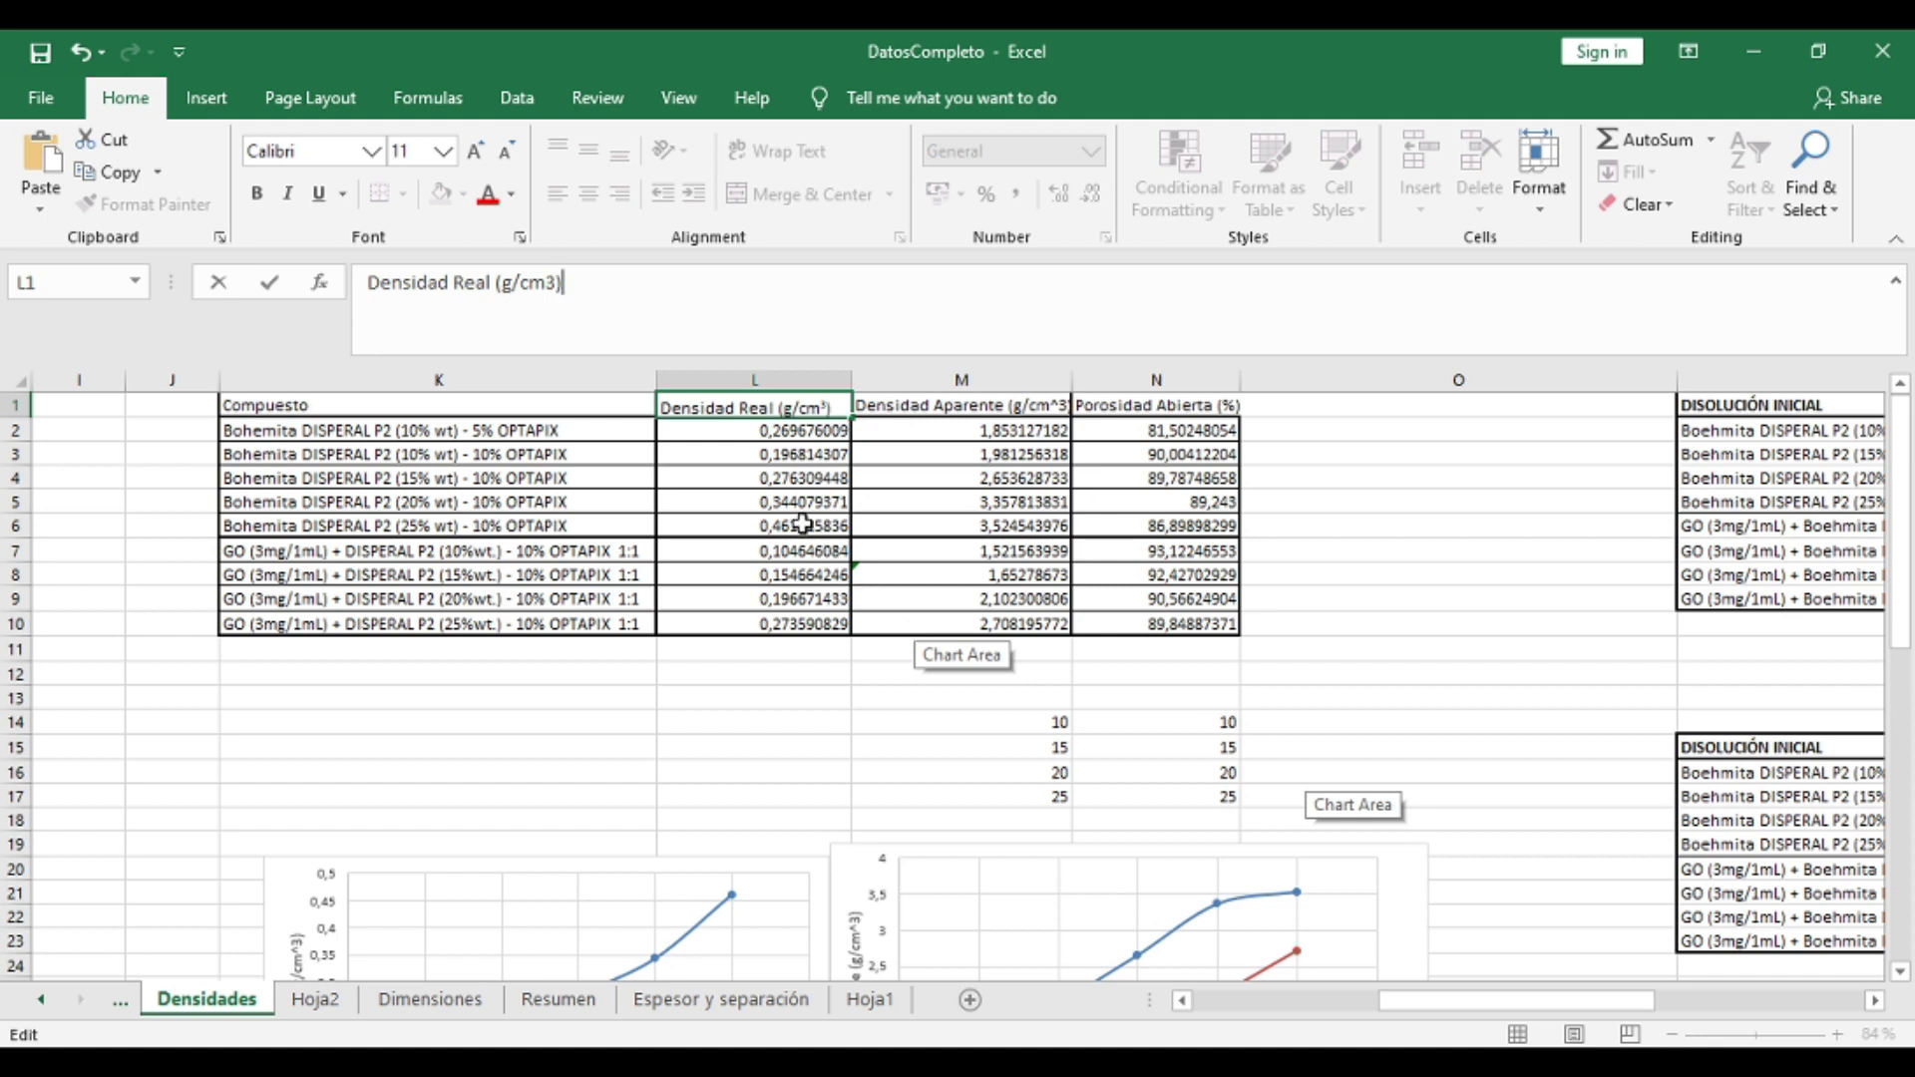
text())
key(Return)
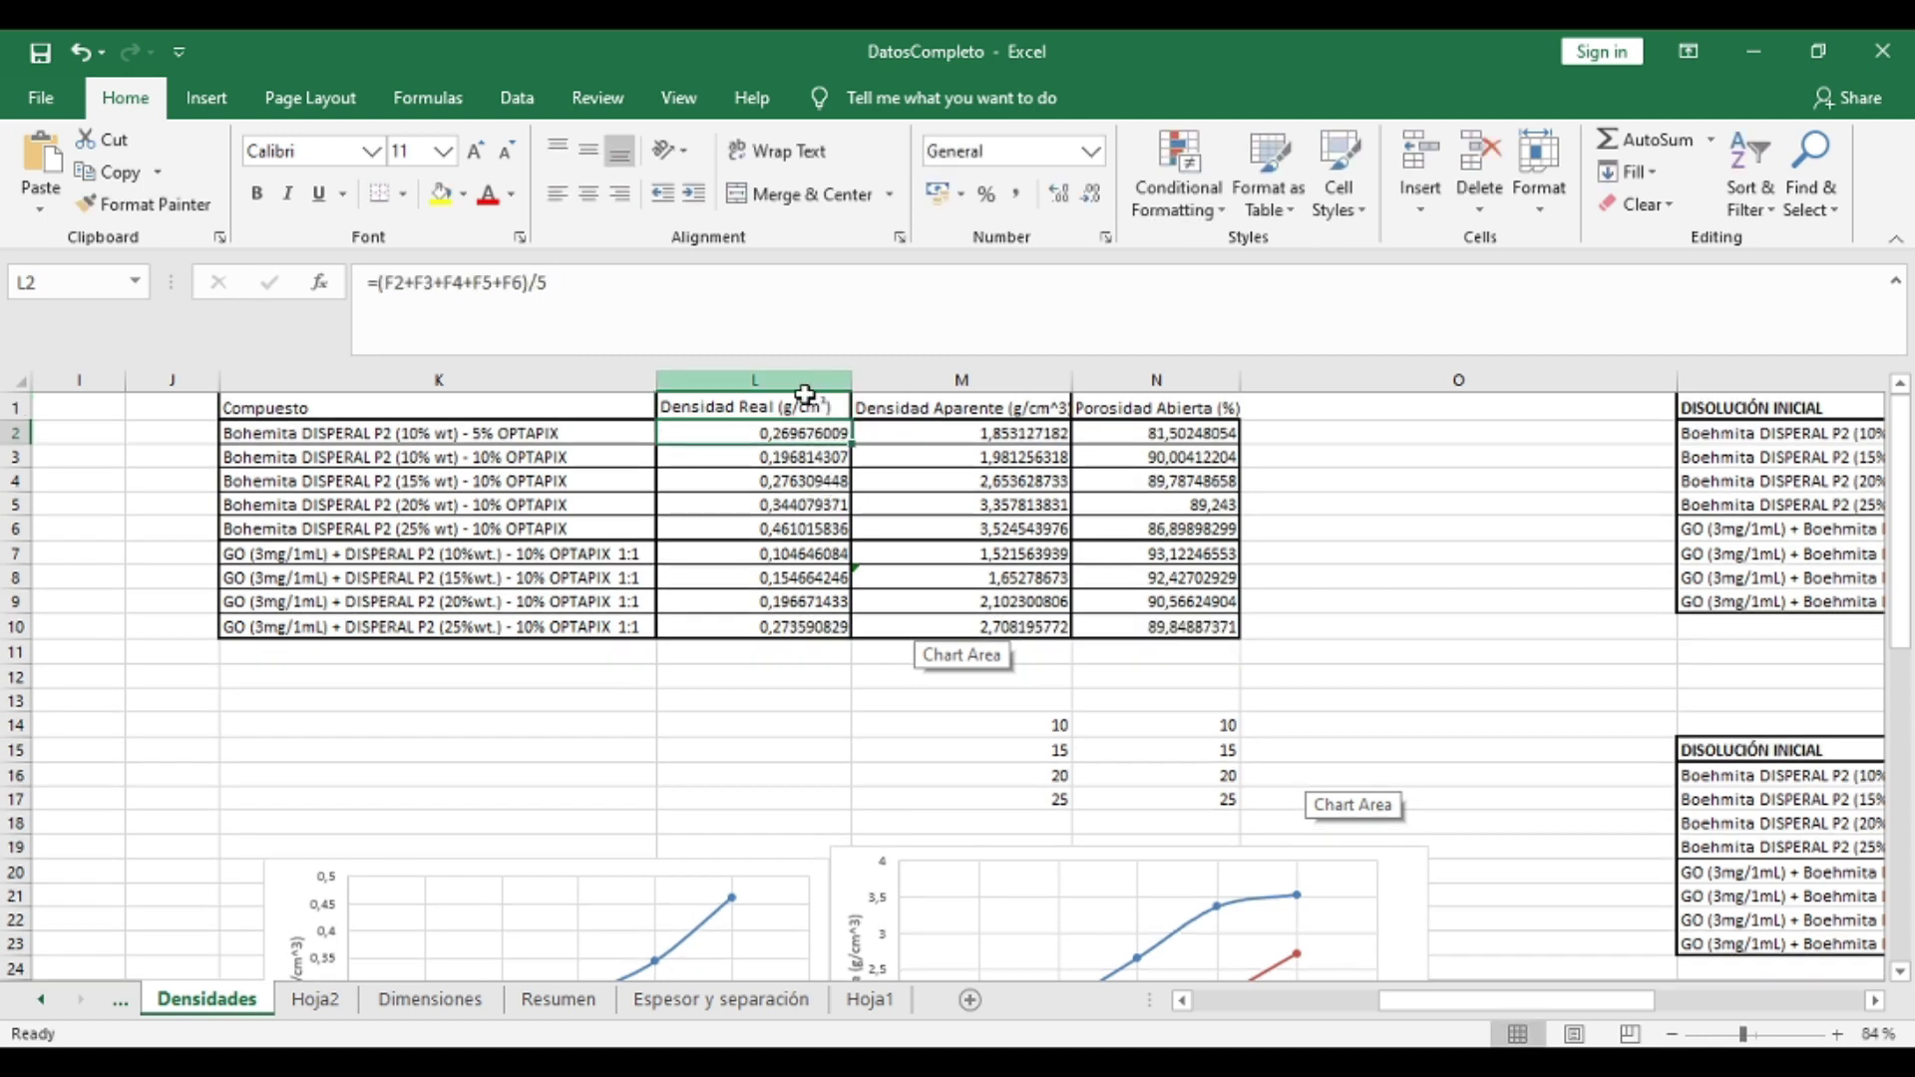
Autofit column L again to the shorter Densidad Real (g/cm³) header.
ctrl+scroll(1110, 701, up, 1)
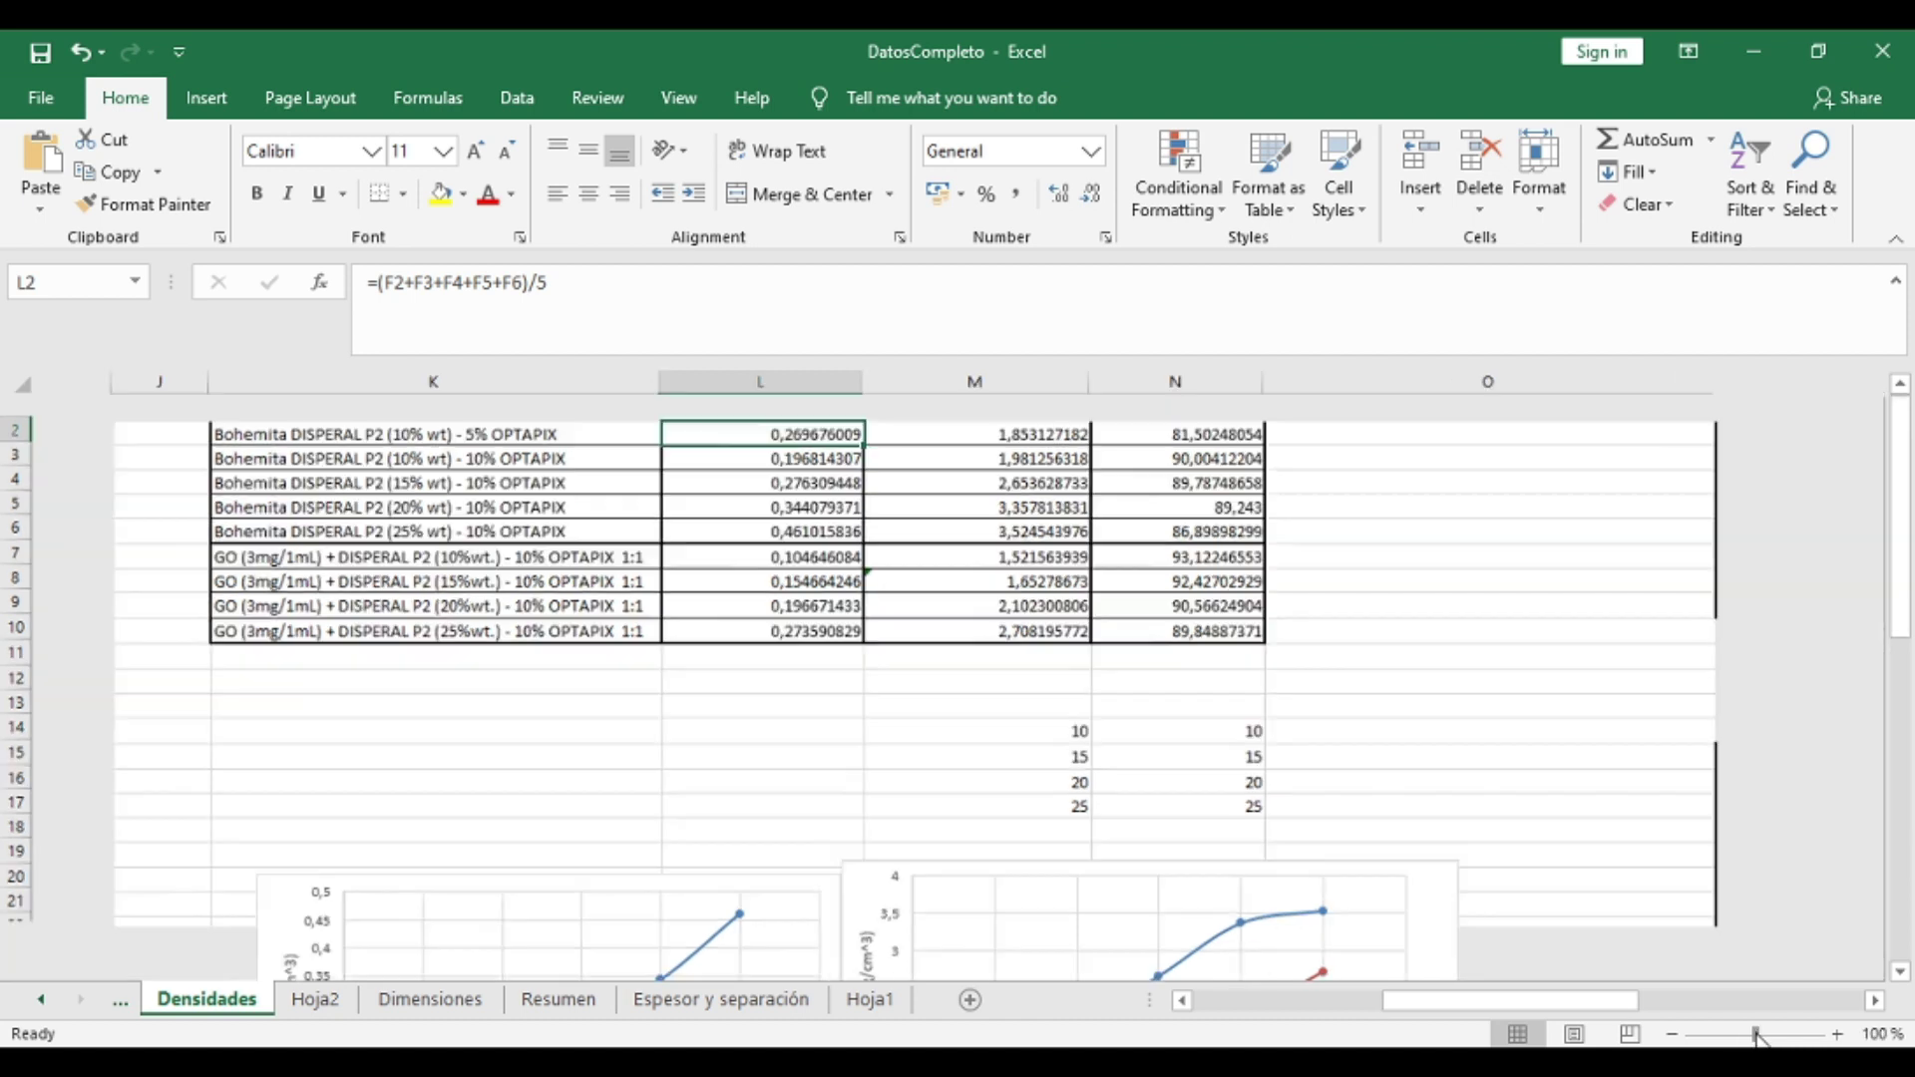
ctrl+scroll(1111, 701, up, 1)
click(853, 414)
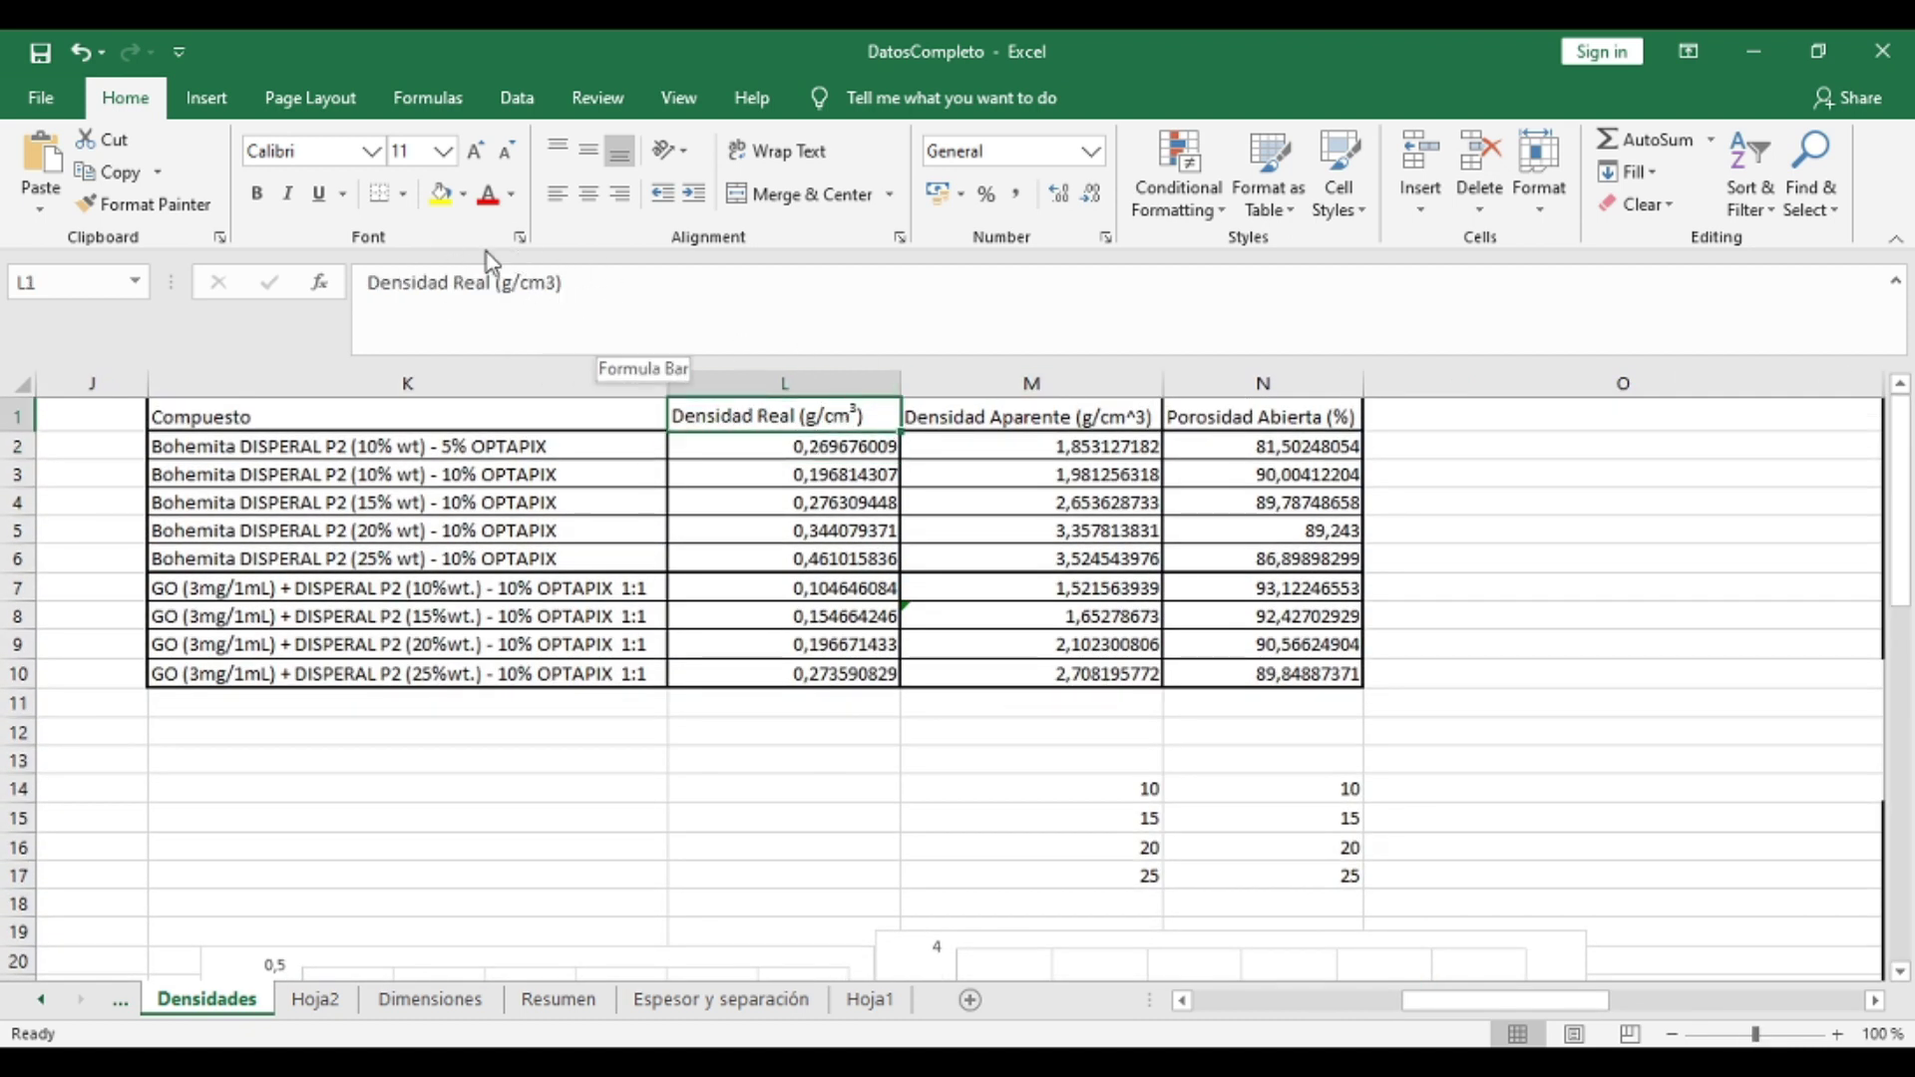
double_click(901, 384)
click(767, 503)
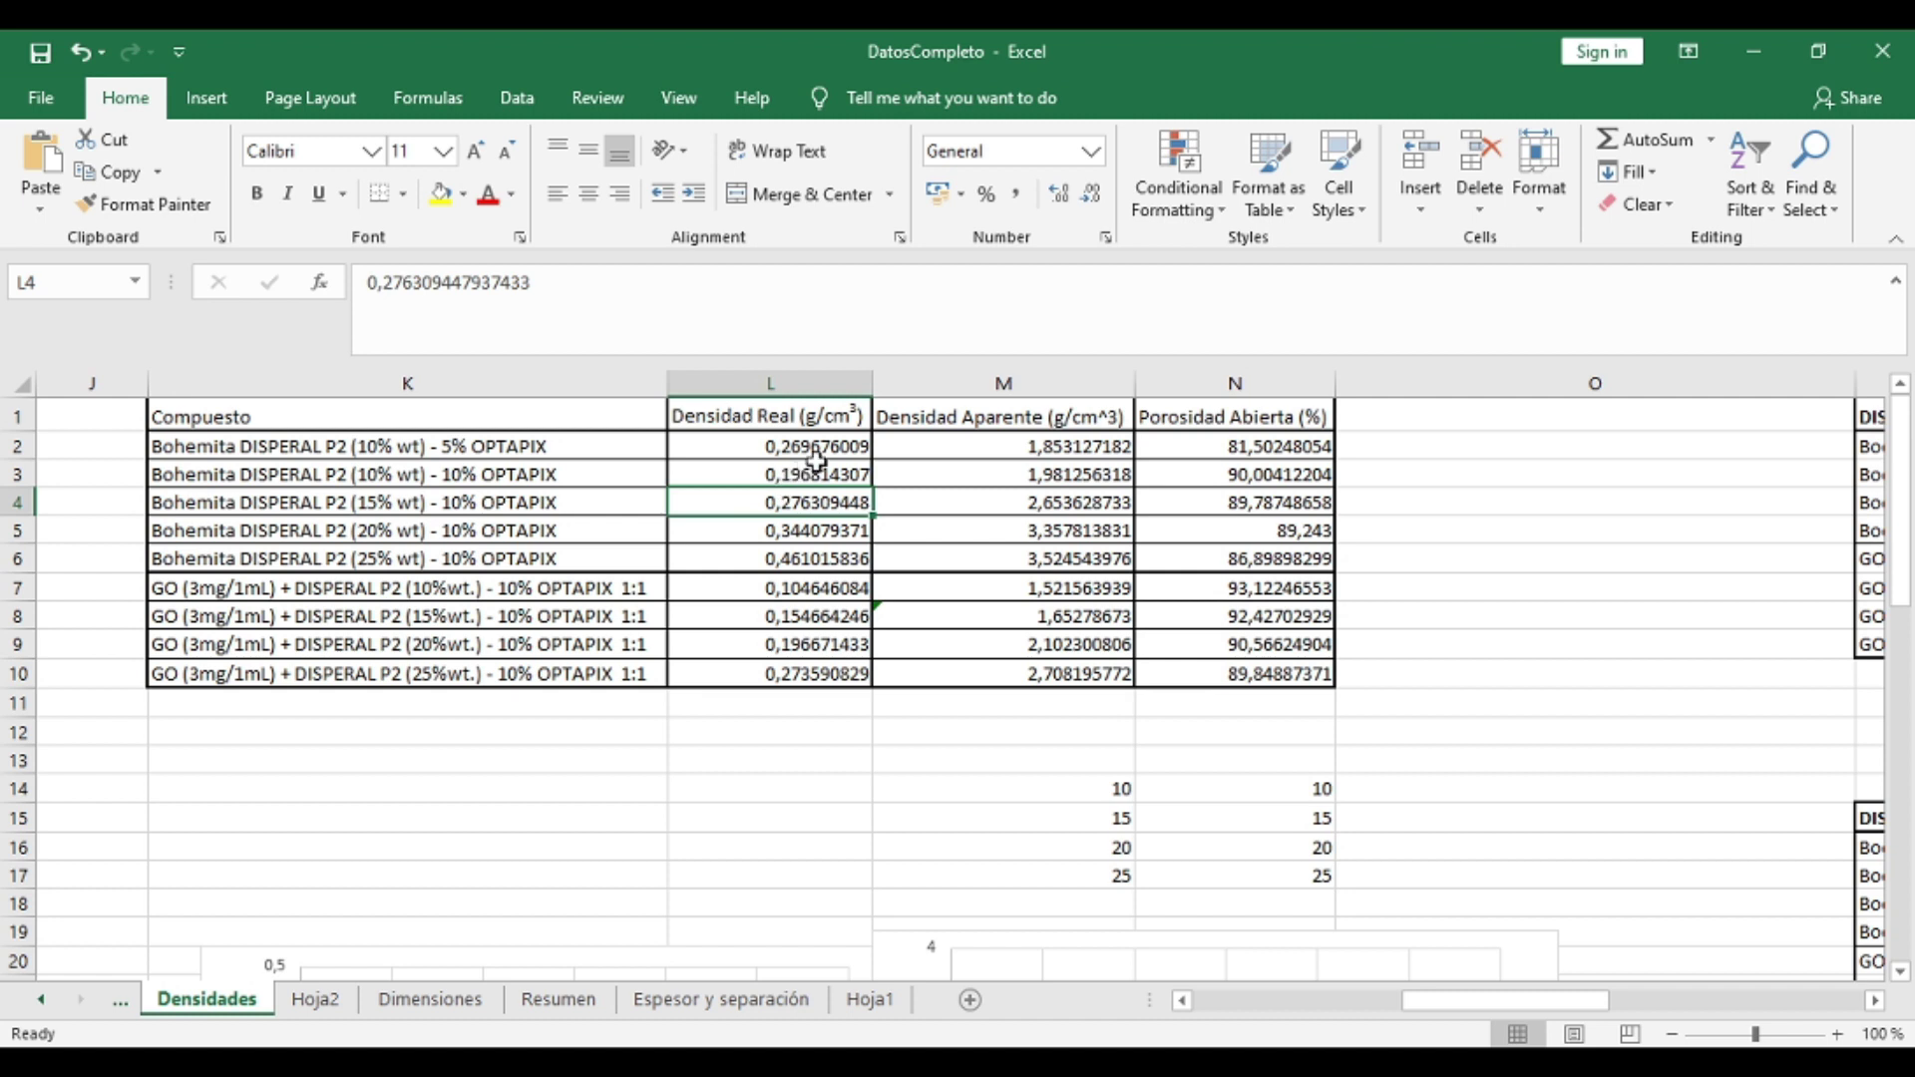
Scroll down to bring both density line charts into view.
scroll(816, 461, down, 1)
scroll(816, 461, down, 1)
scroll(838, 688, down, 3)
scroll(848, 698, down, 2)
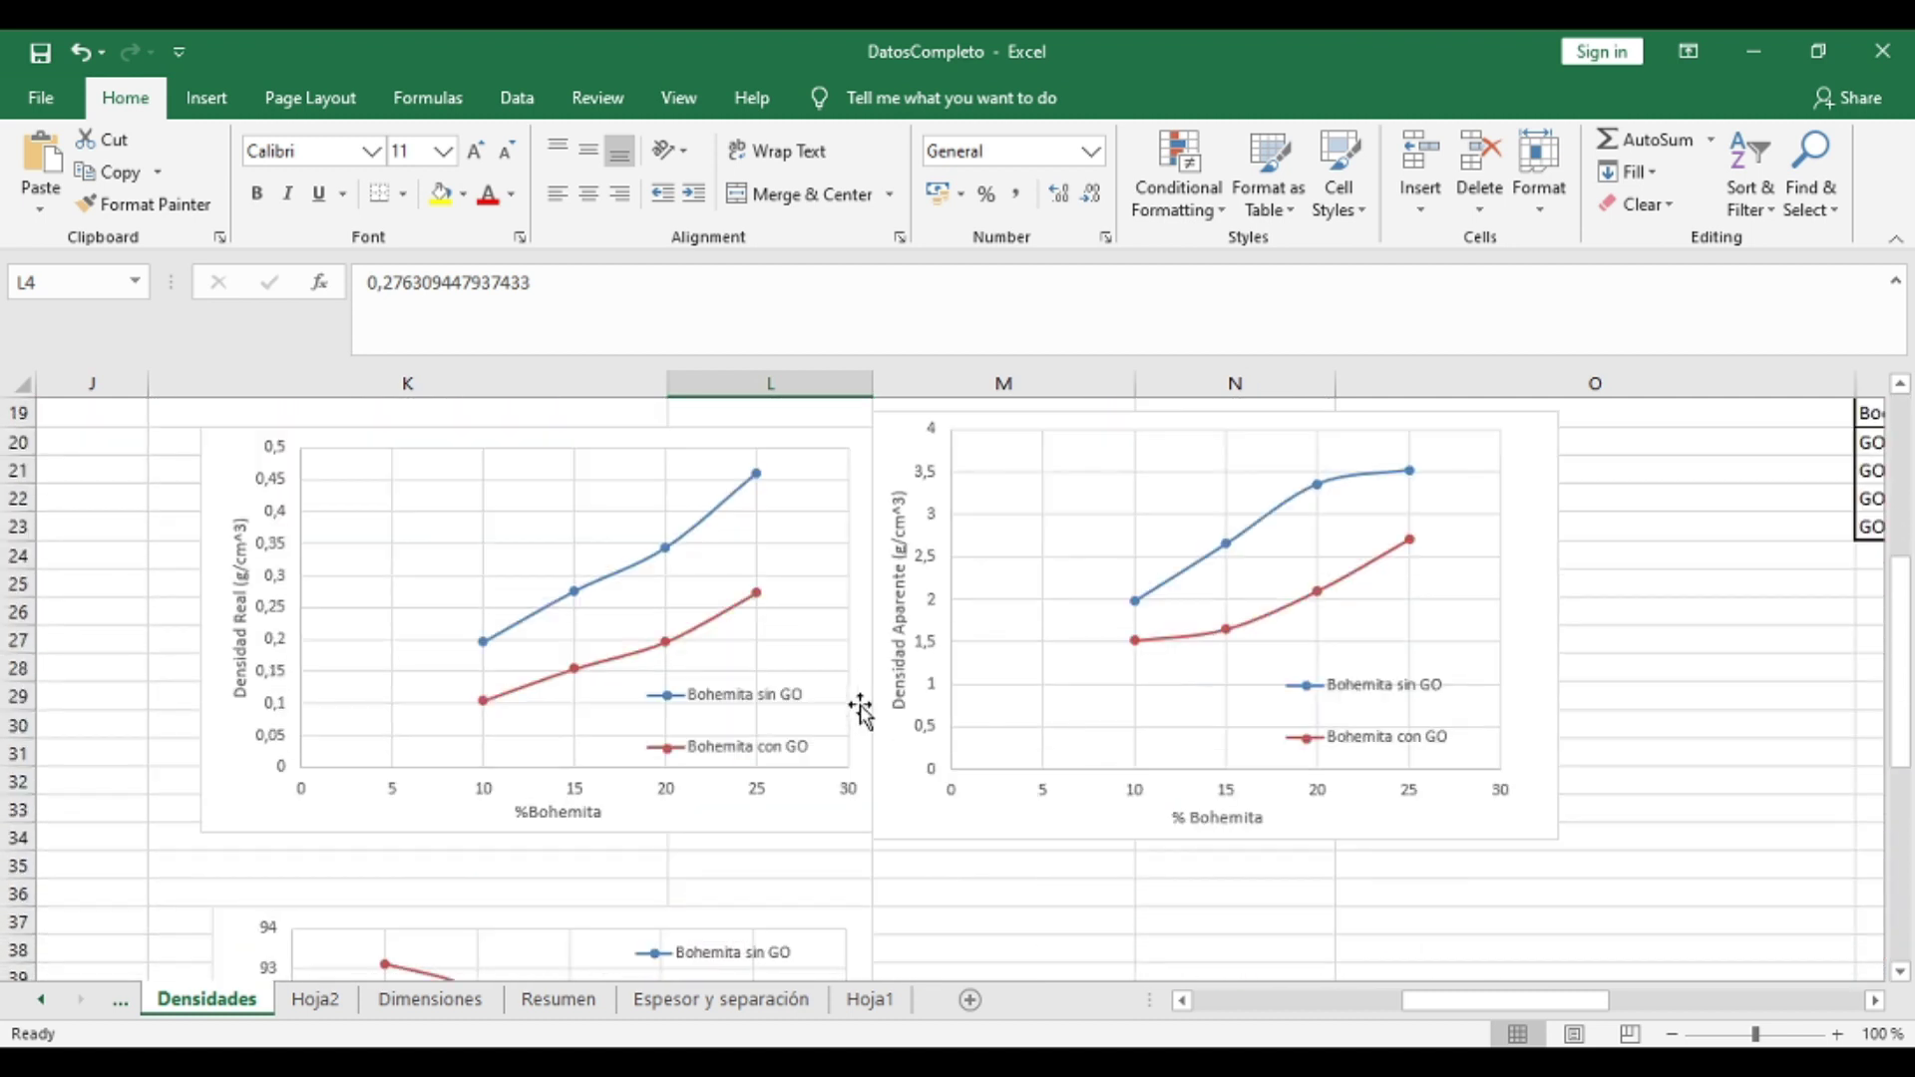
scroll(877, 768, up, 1)
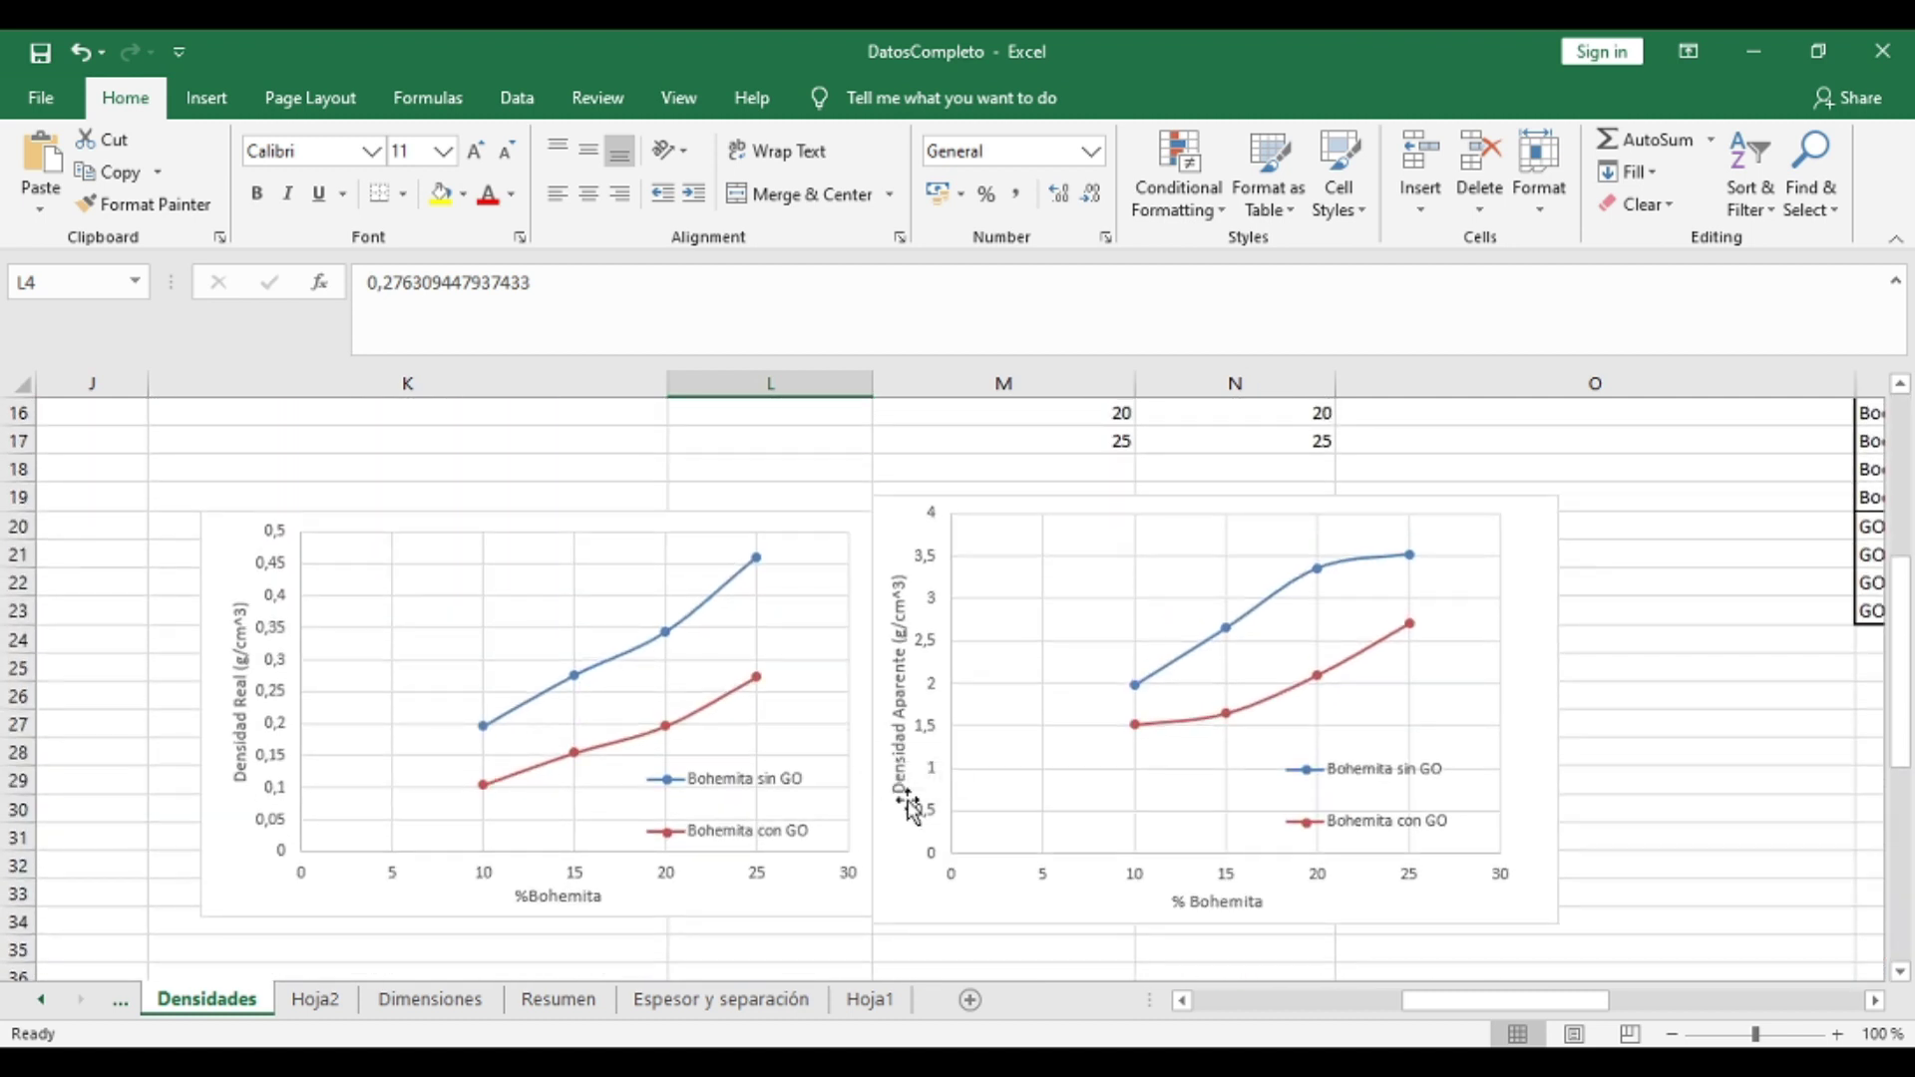
Change the Densidad Aparente axis title's ^3 into a superscript 3, reading (g/cm³).
click(901, 593)
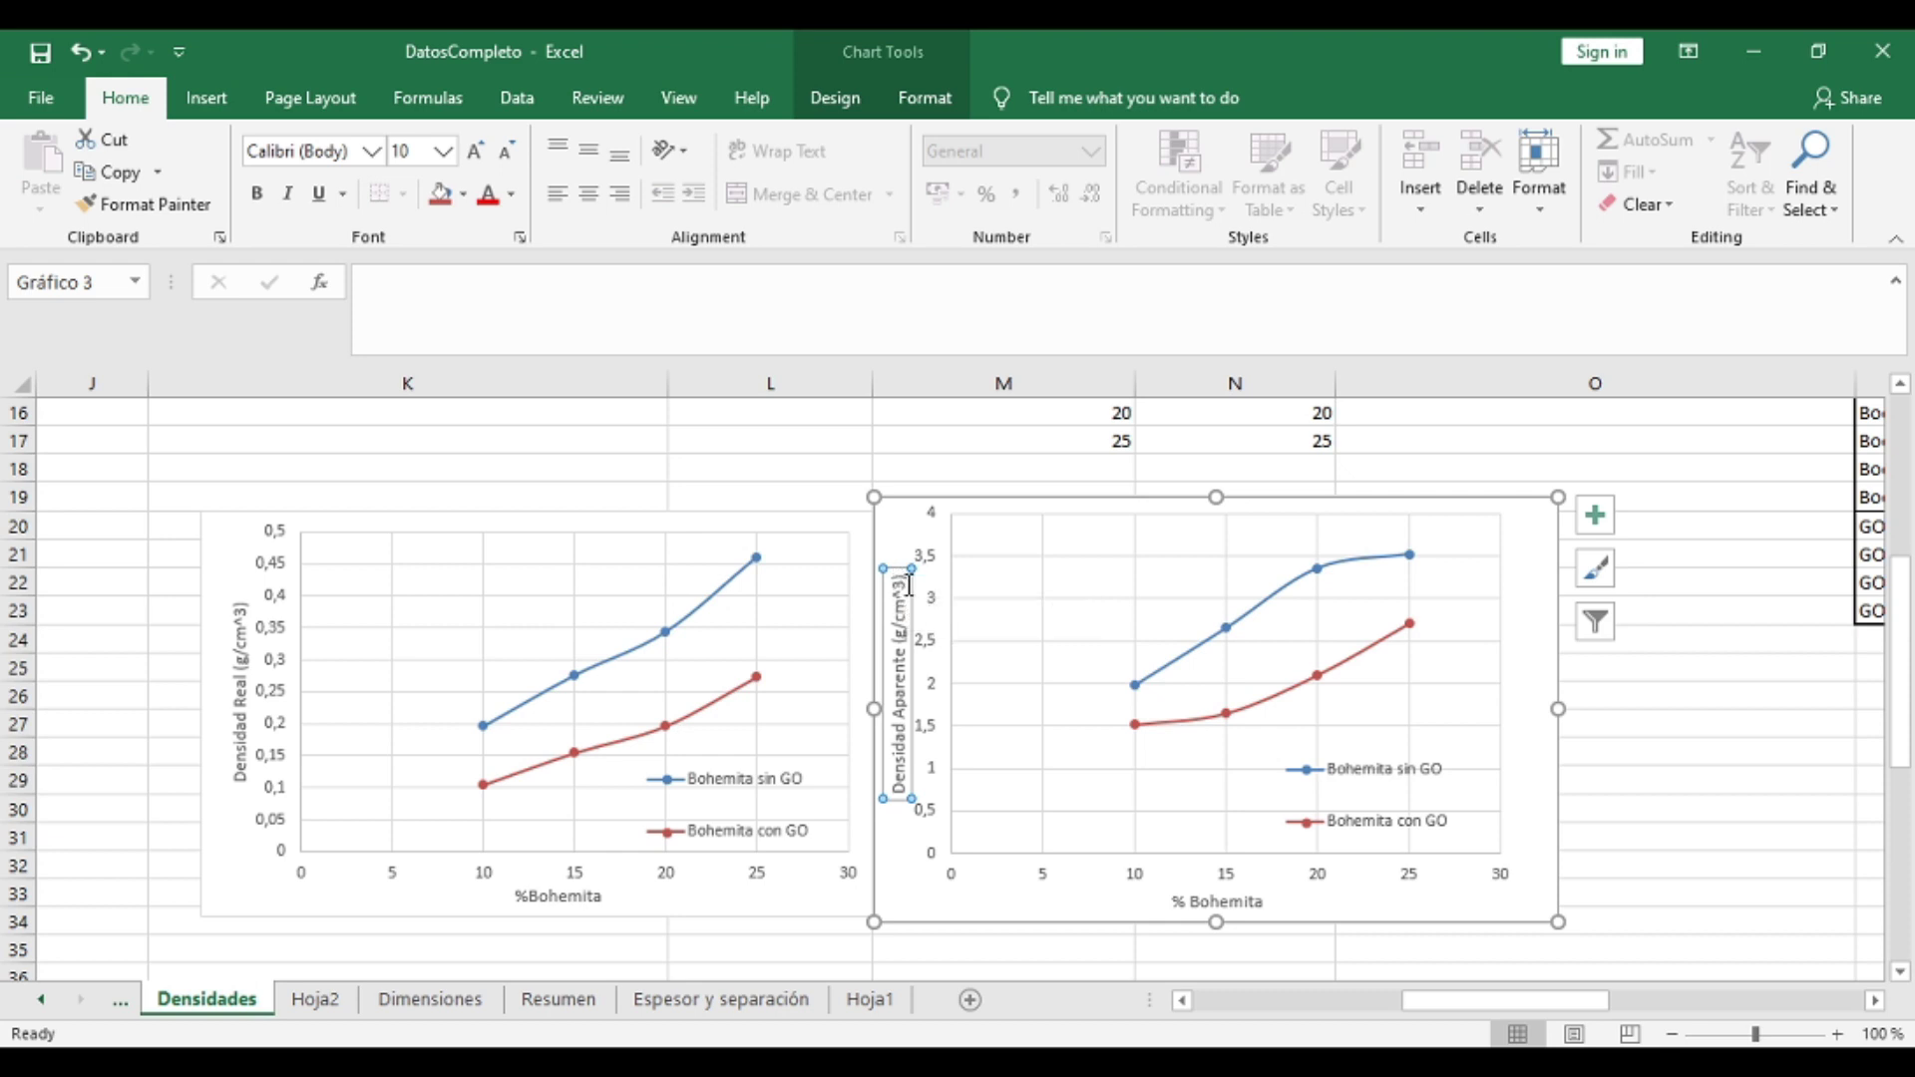
click(905, 584)
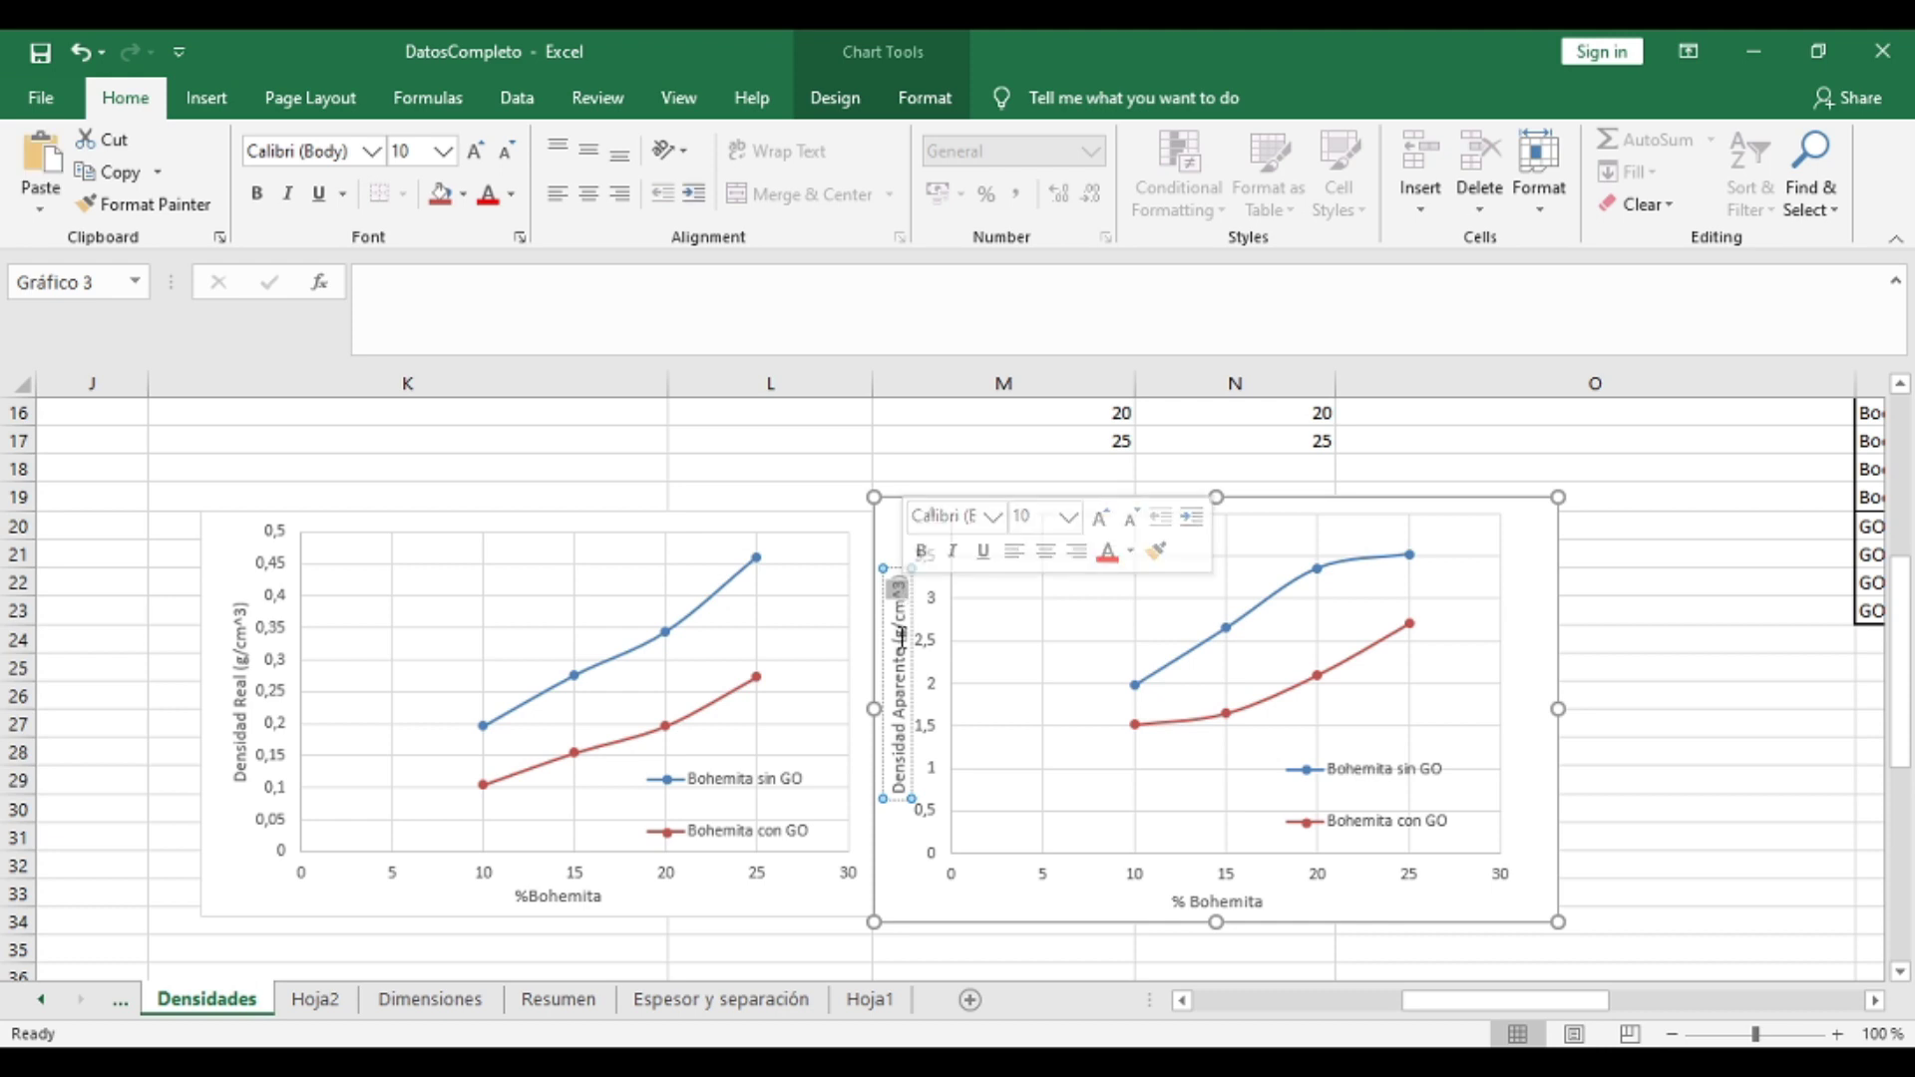
key(Delete)
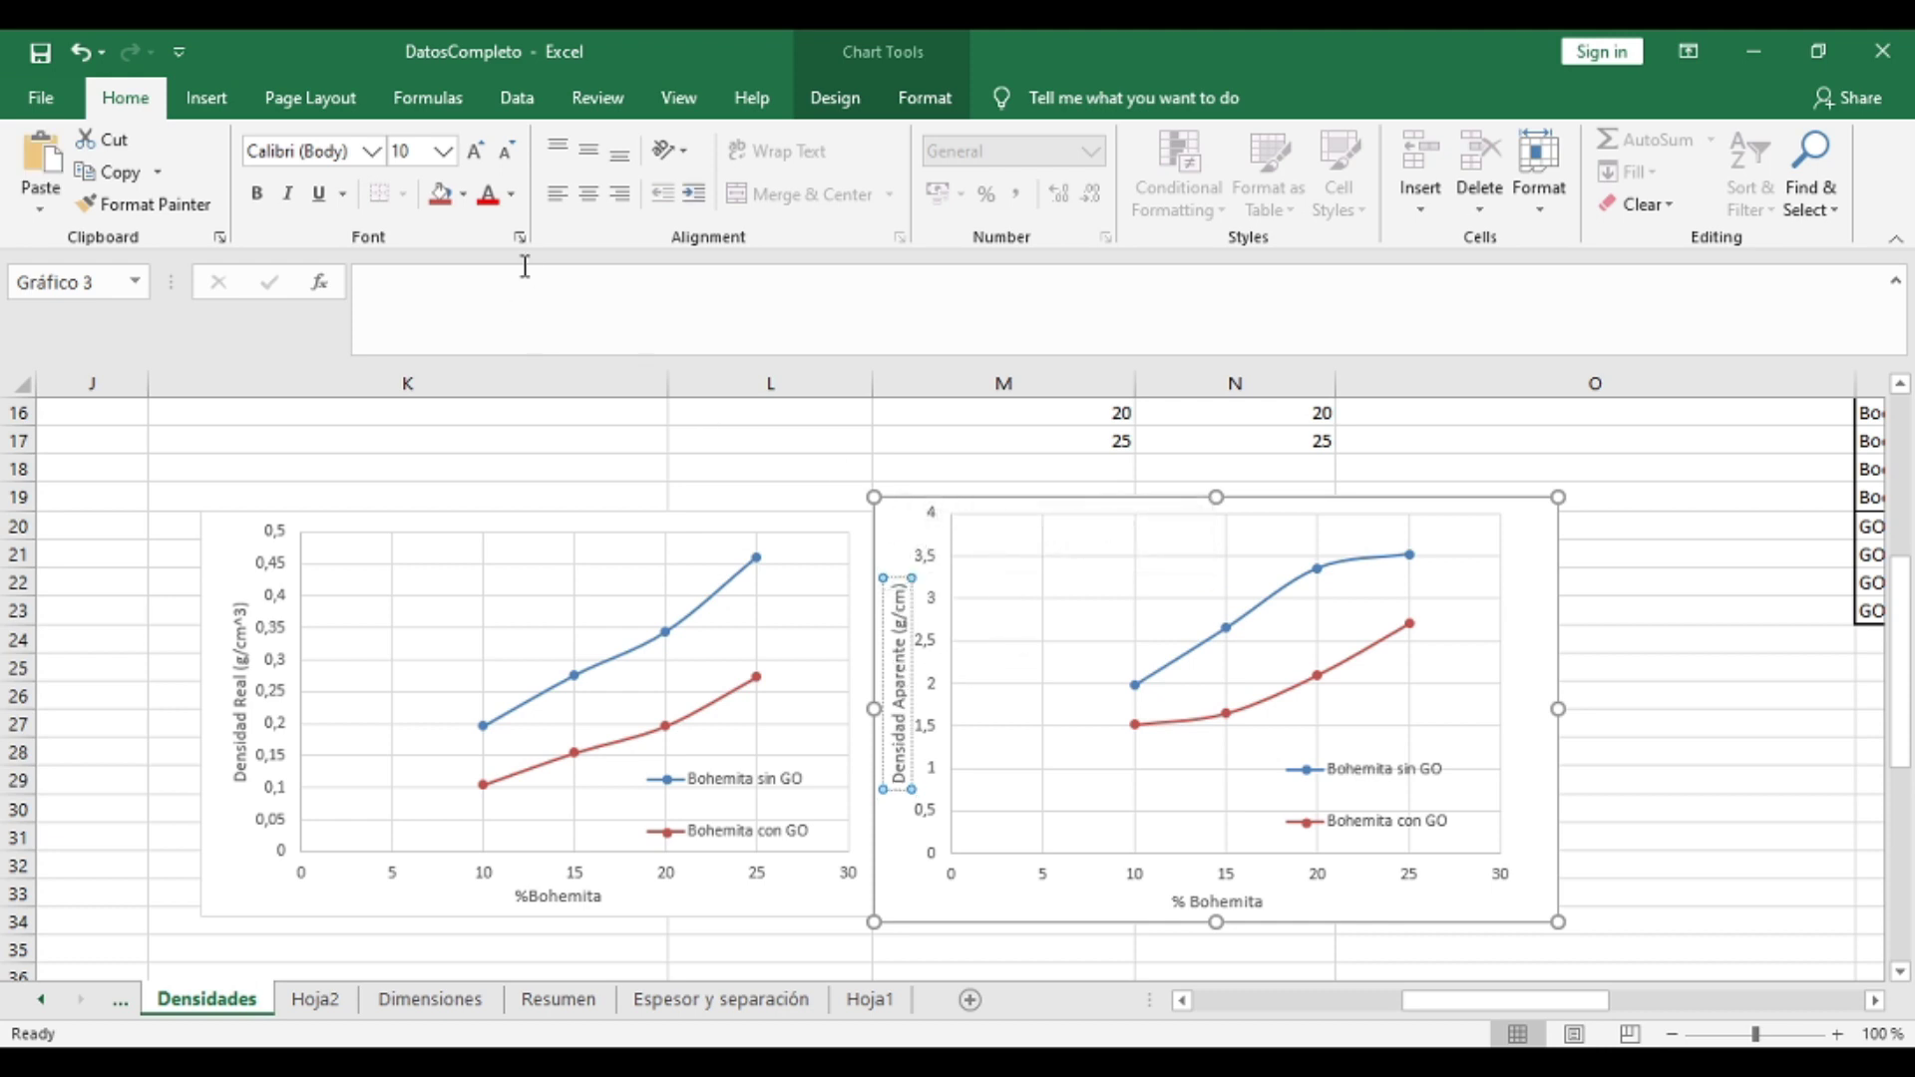
click(519, 237)
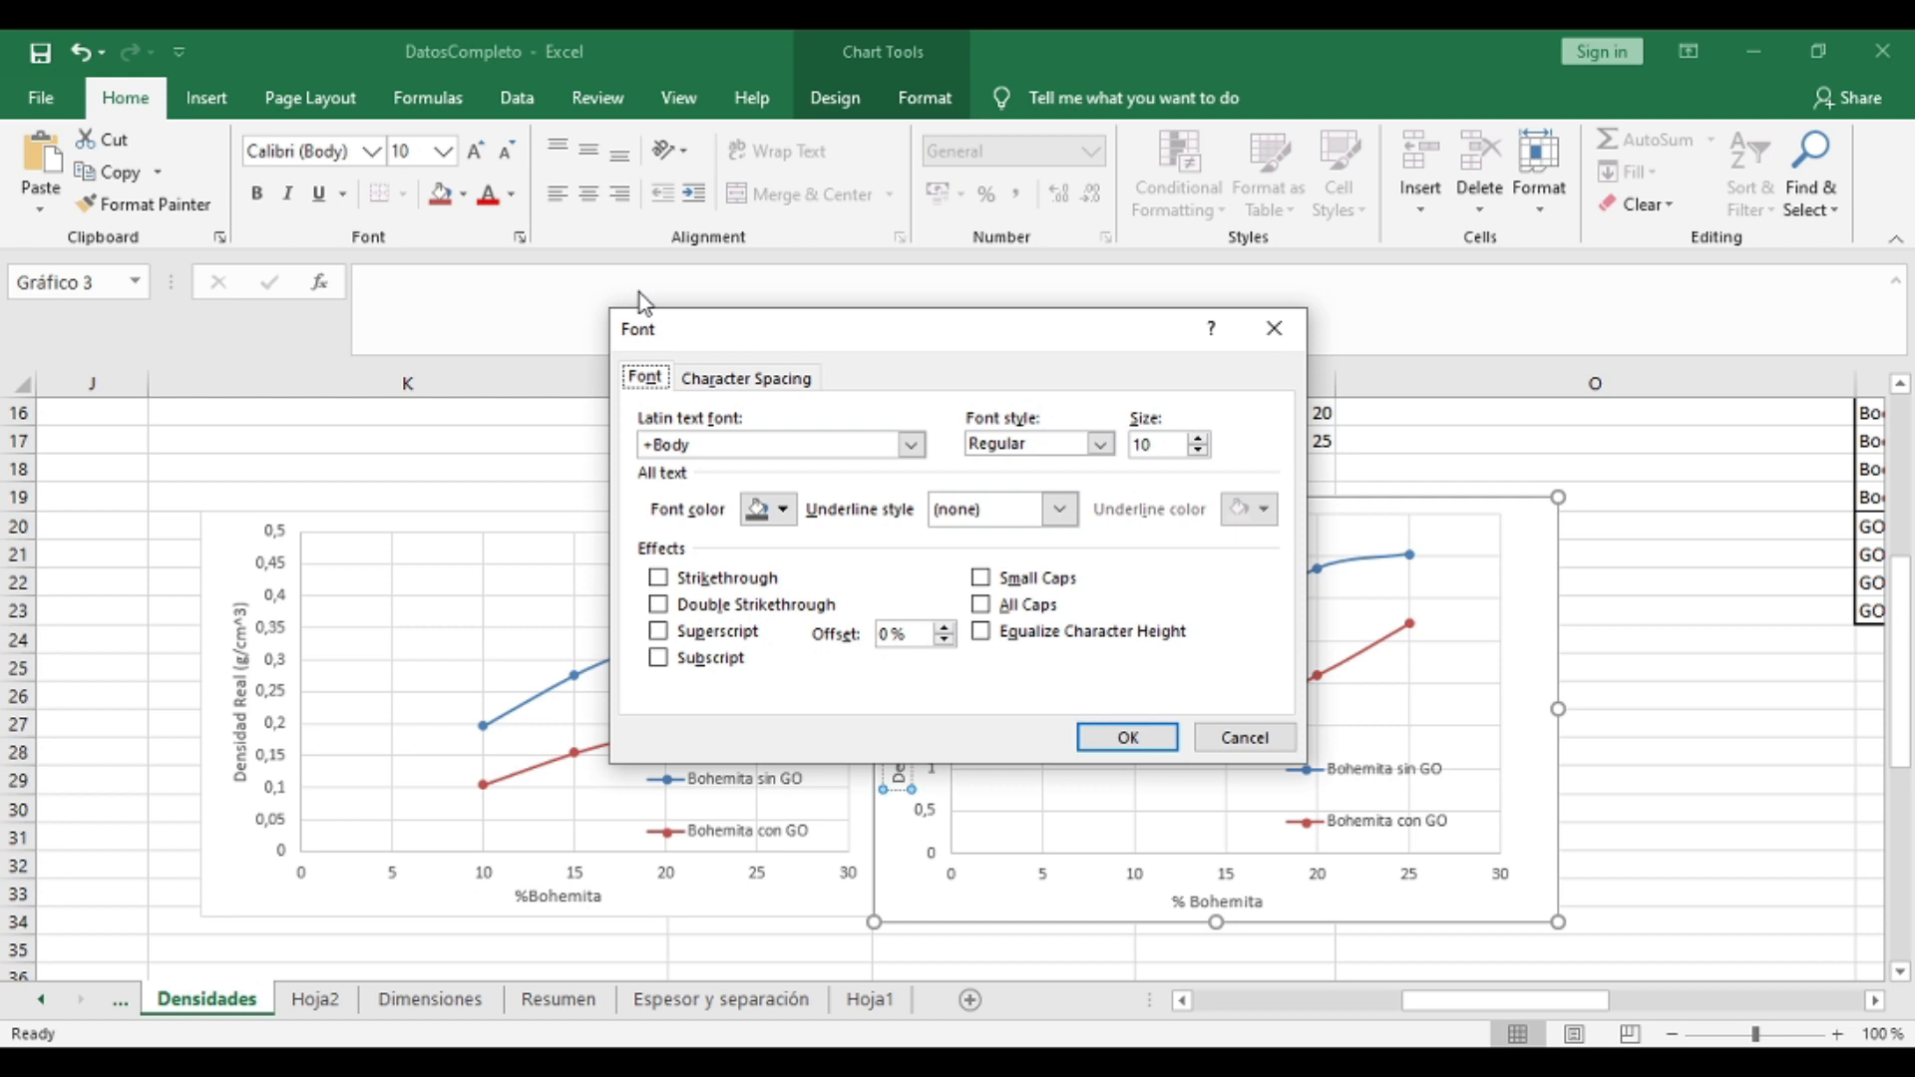
click(696, 631)
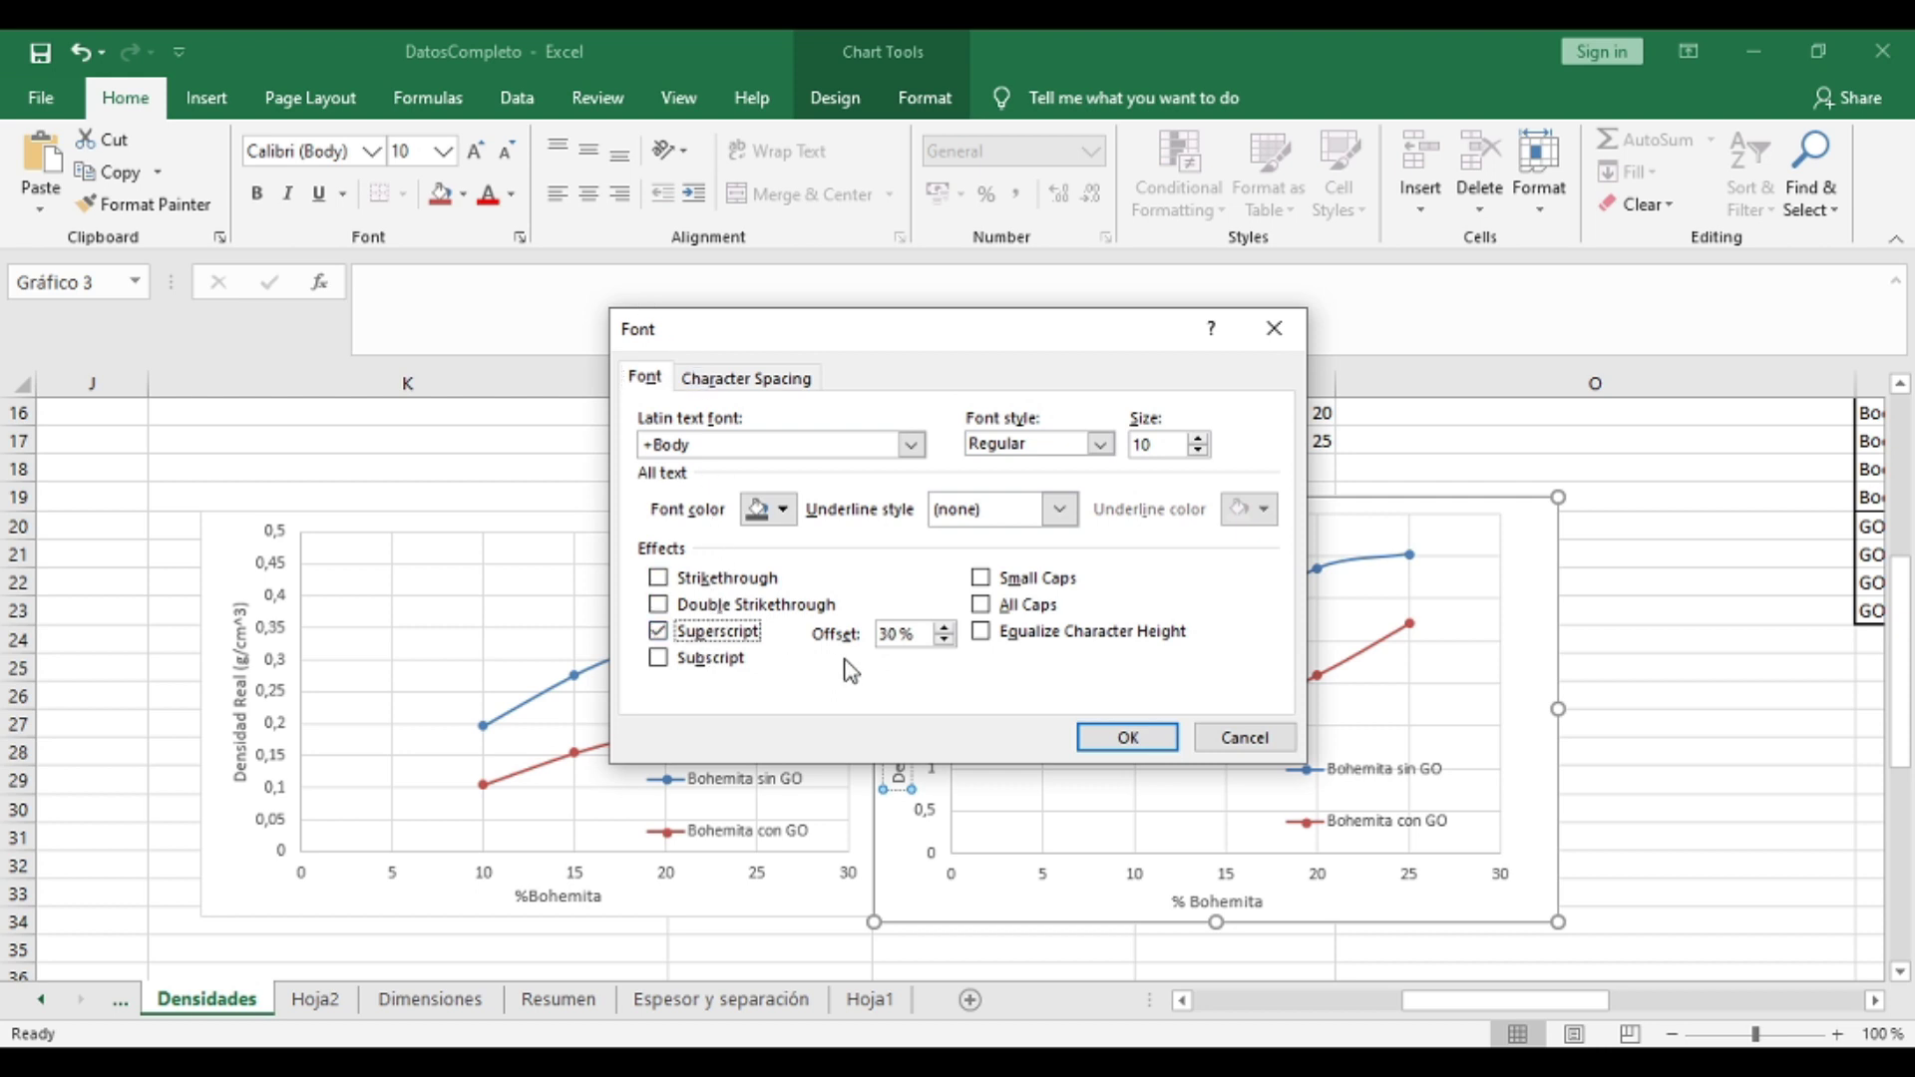
click(1127, 737)
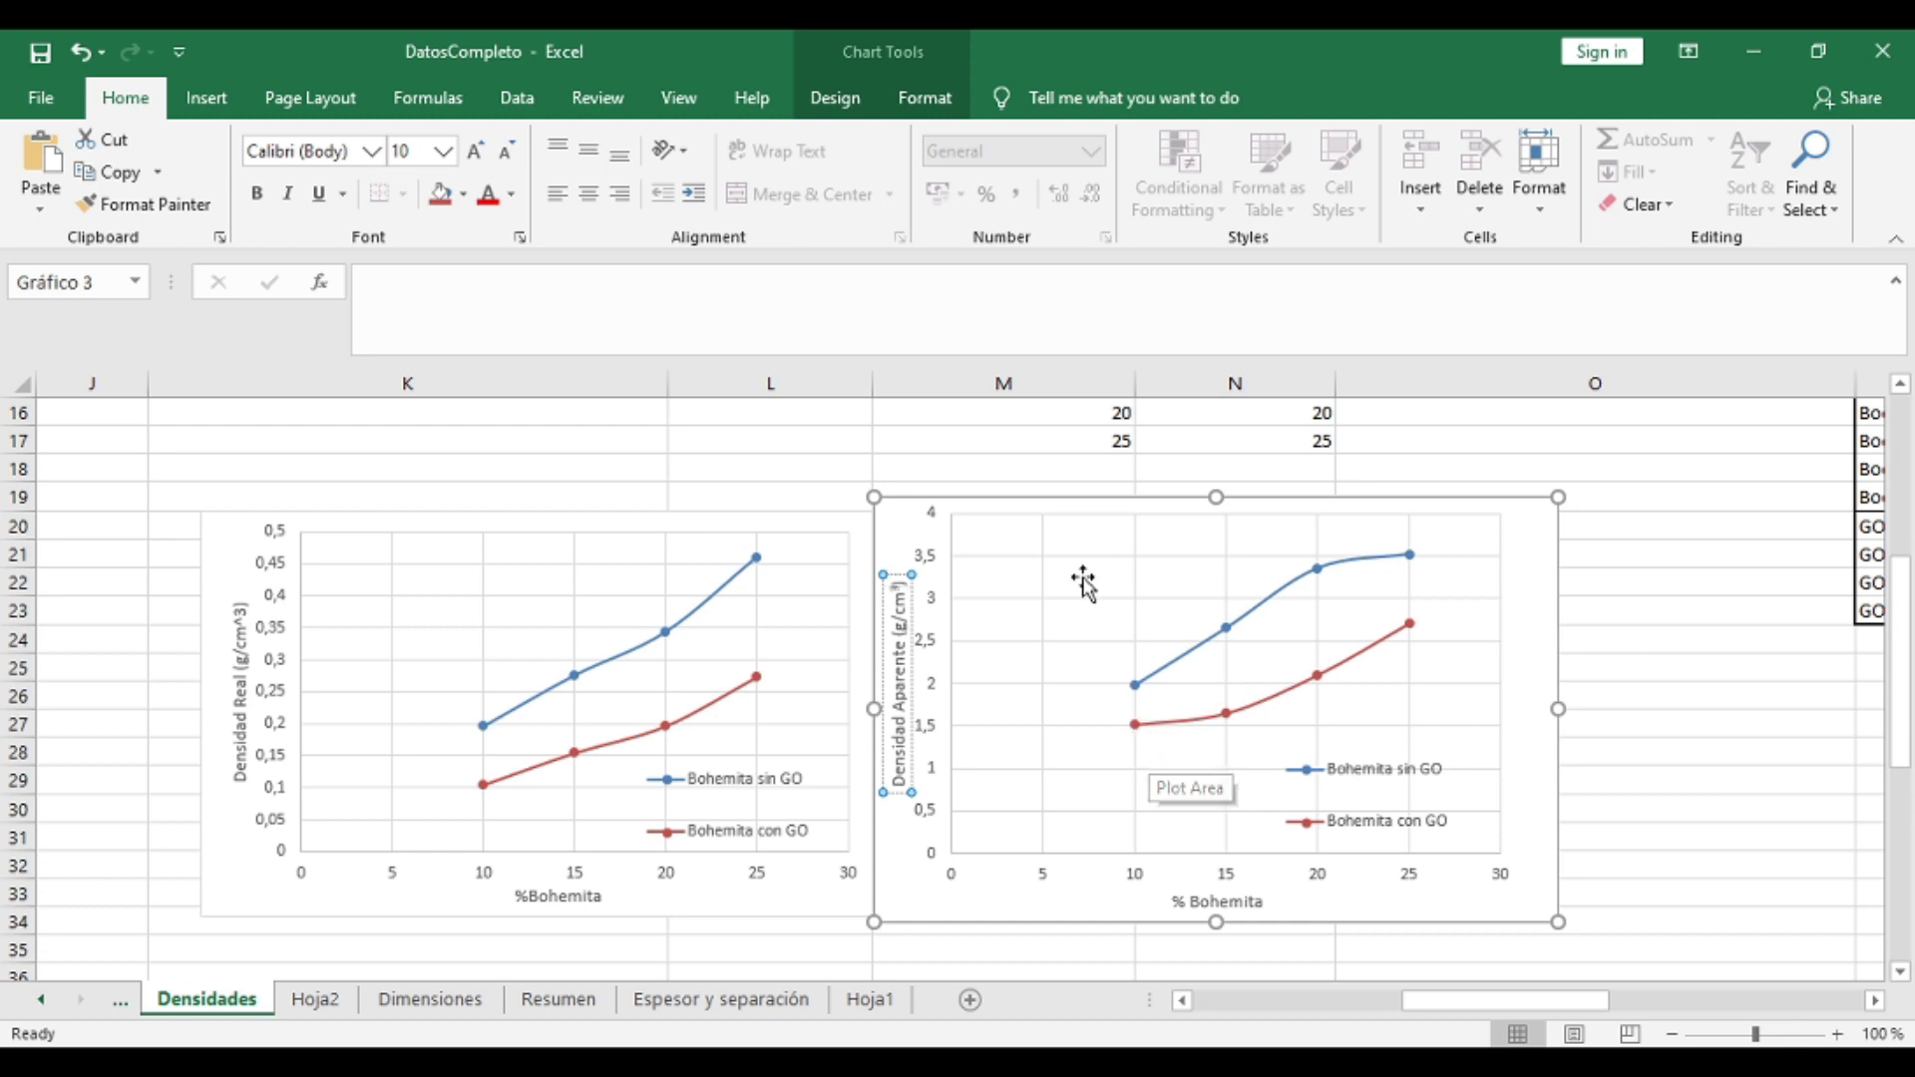
click(914, 539)
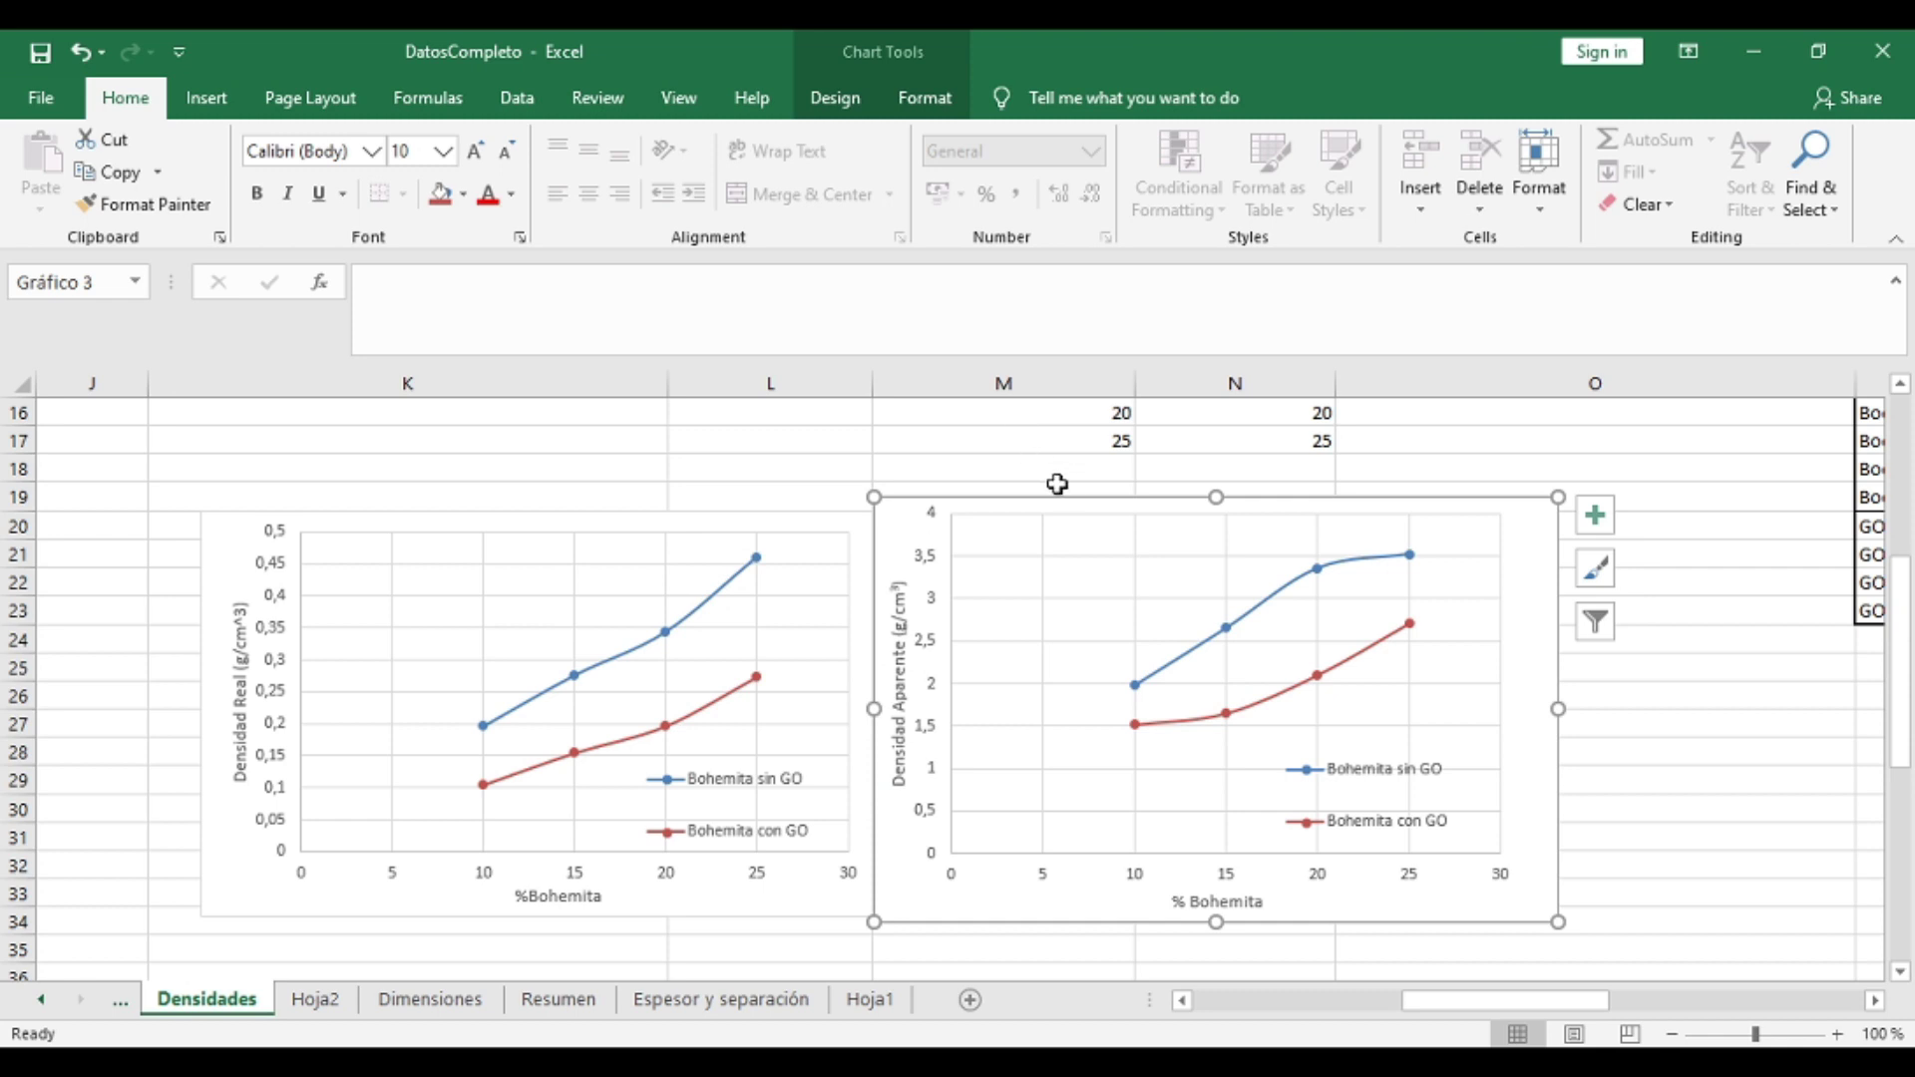
Replace the ^3 in the left Densidad Real axis title with a subscript 3.
click(242, 614)
key(BackSpace)
key(BackSpace)
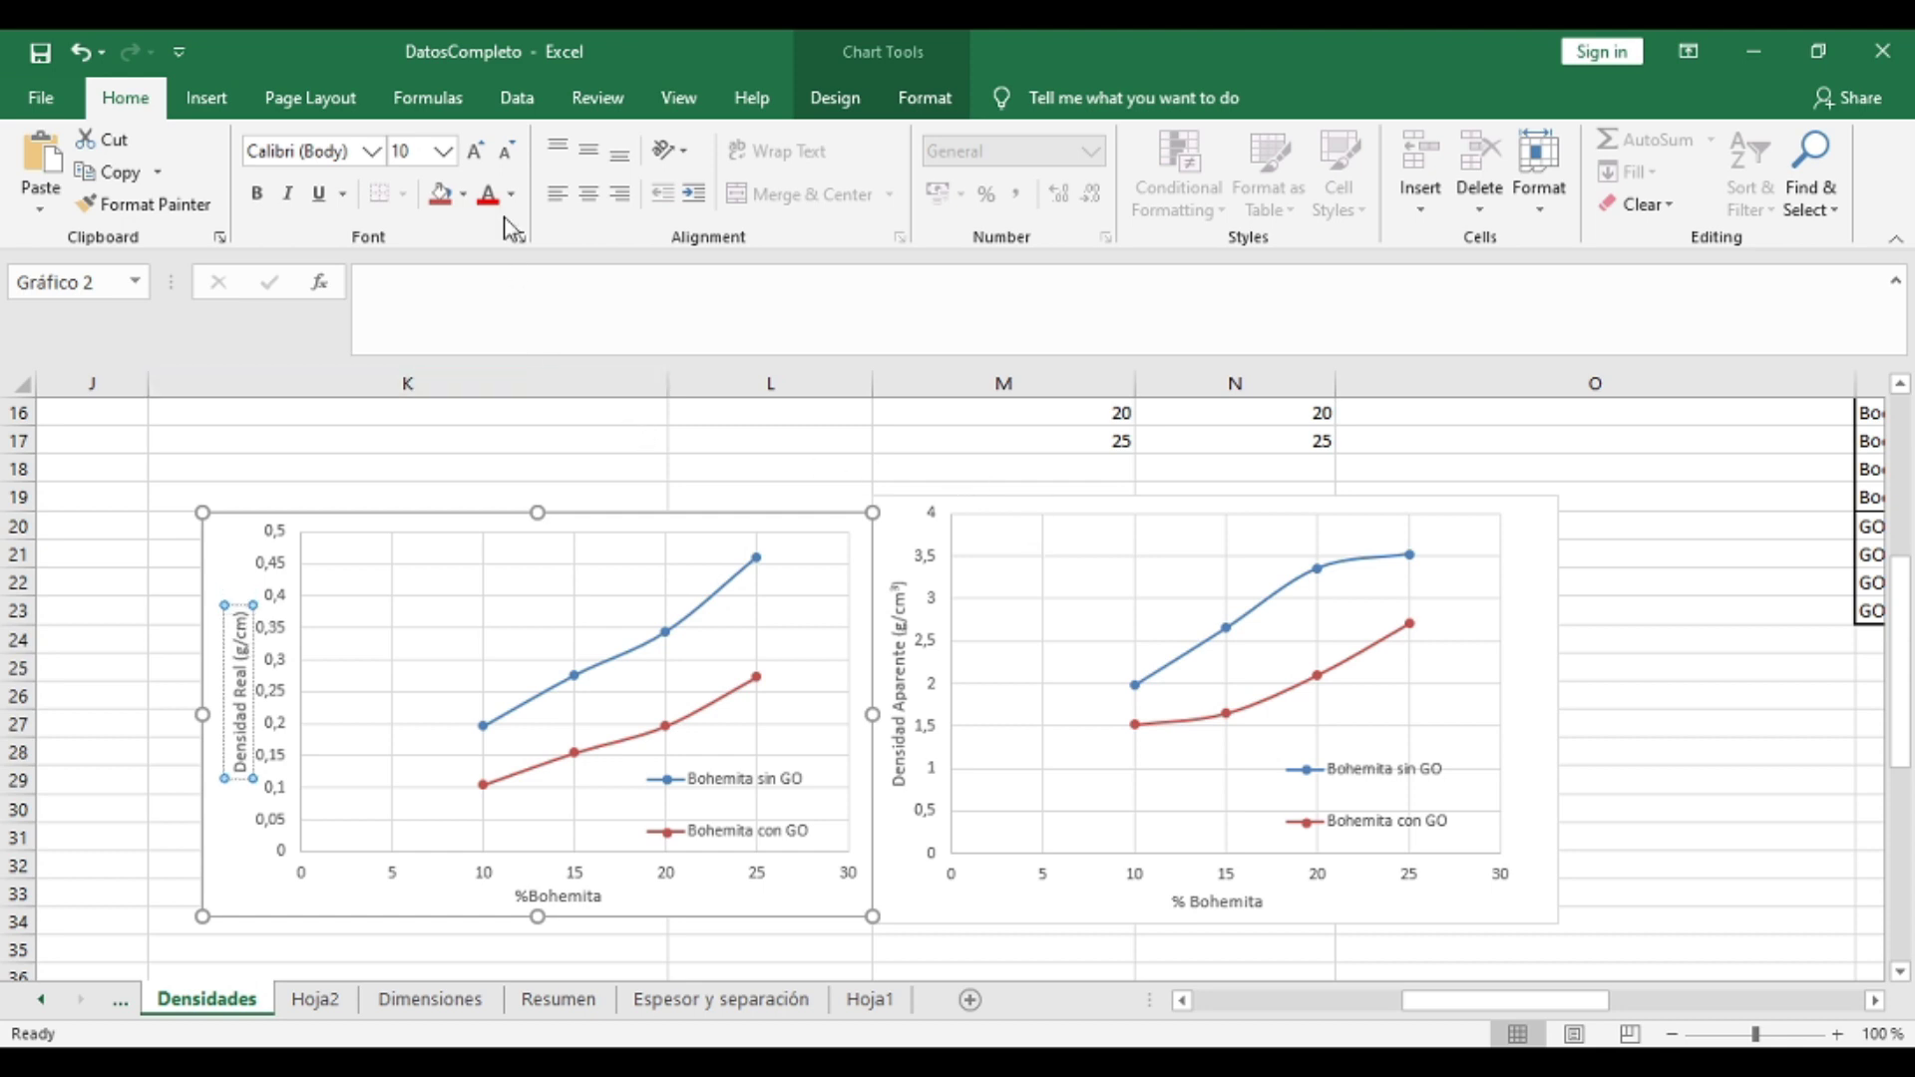
click(520, 237)
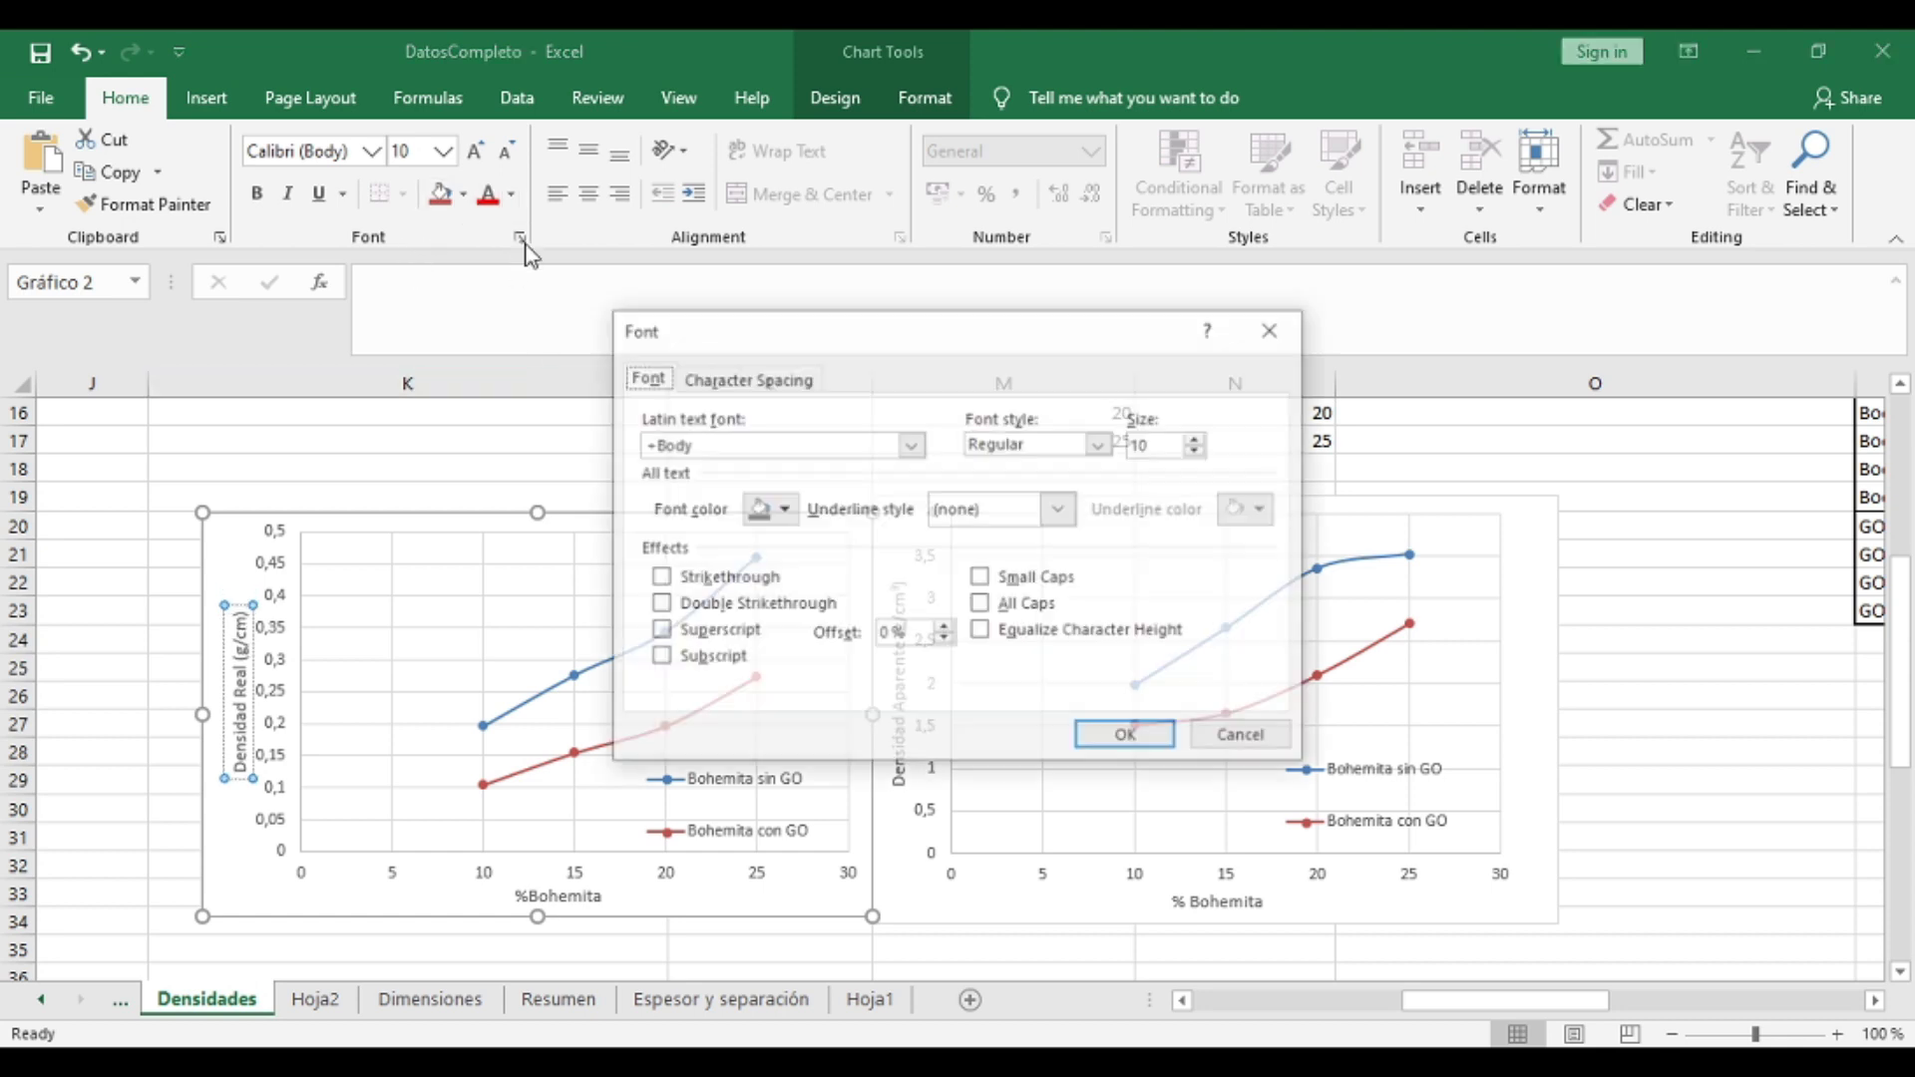
click(659, 657)
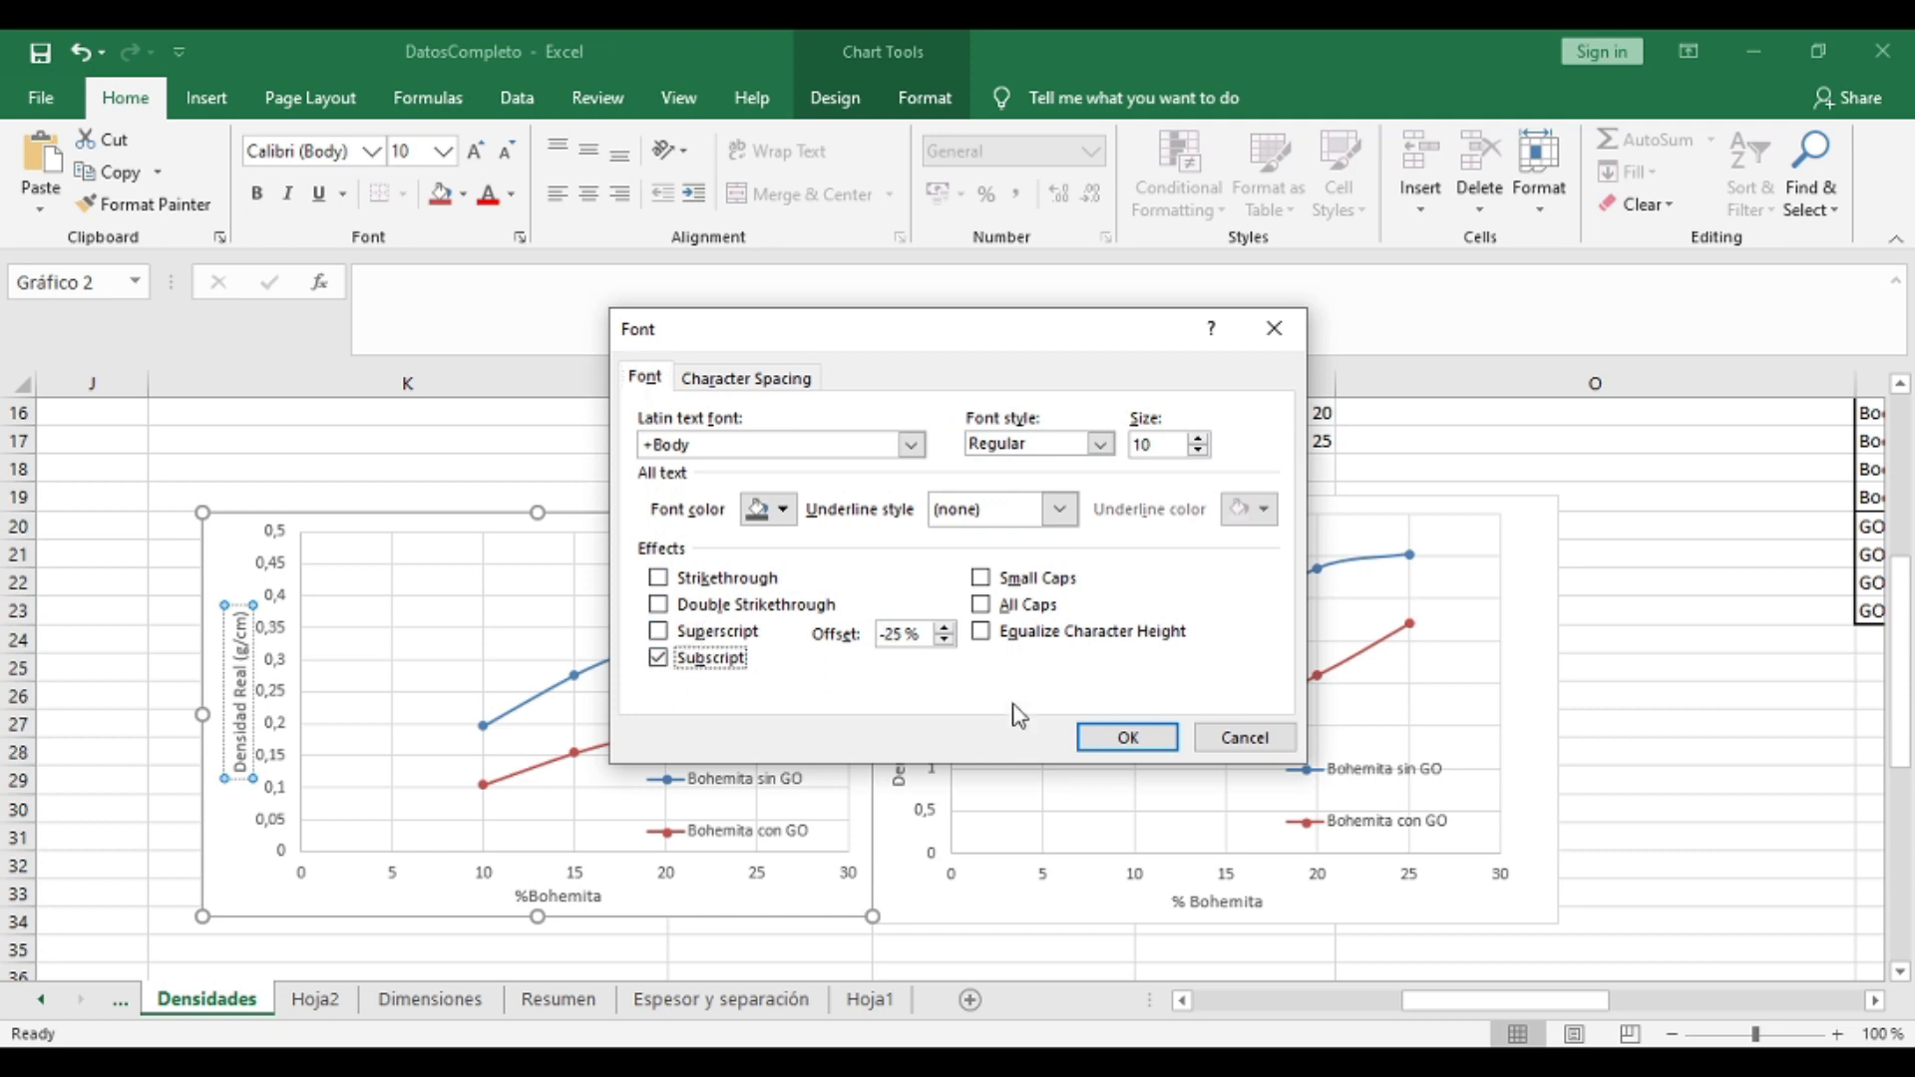
click(1143, 750)
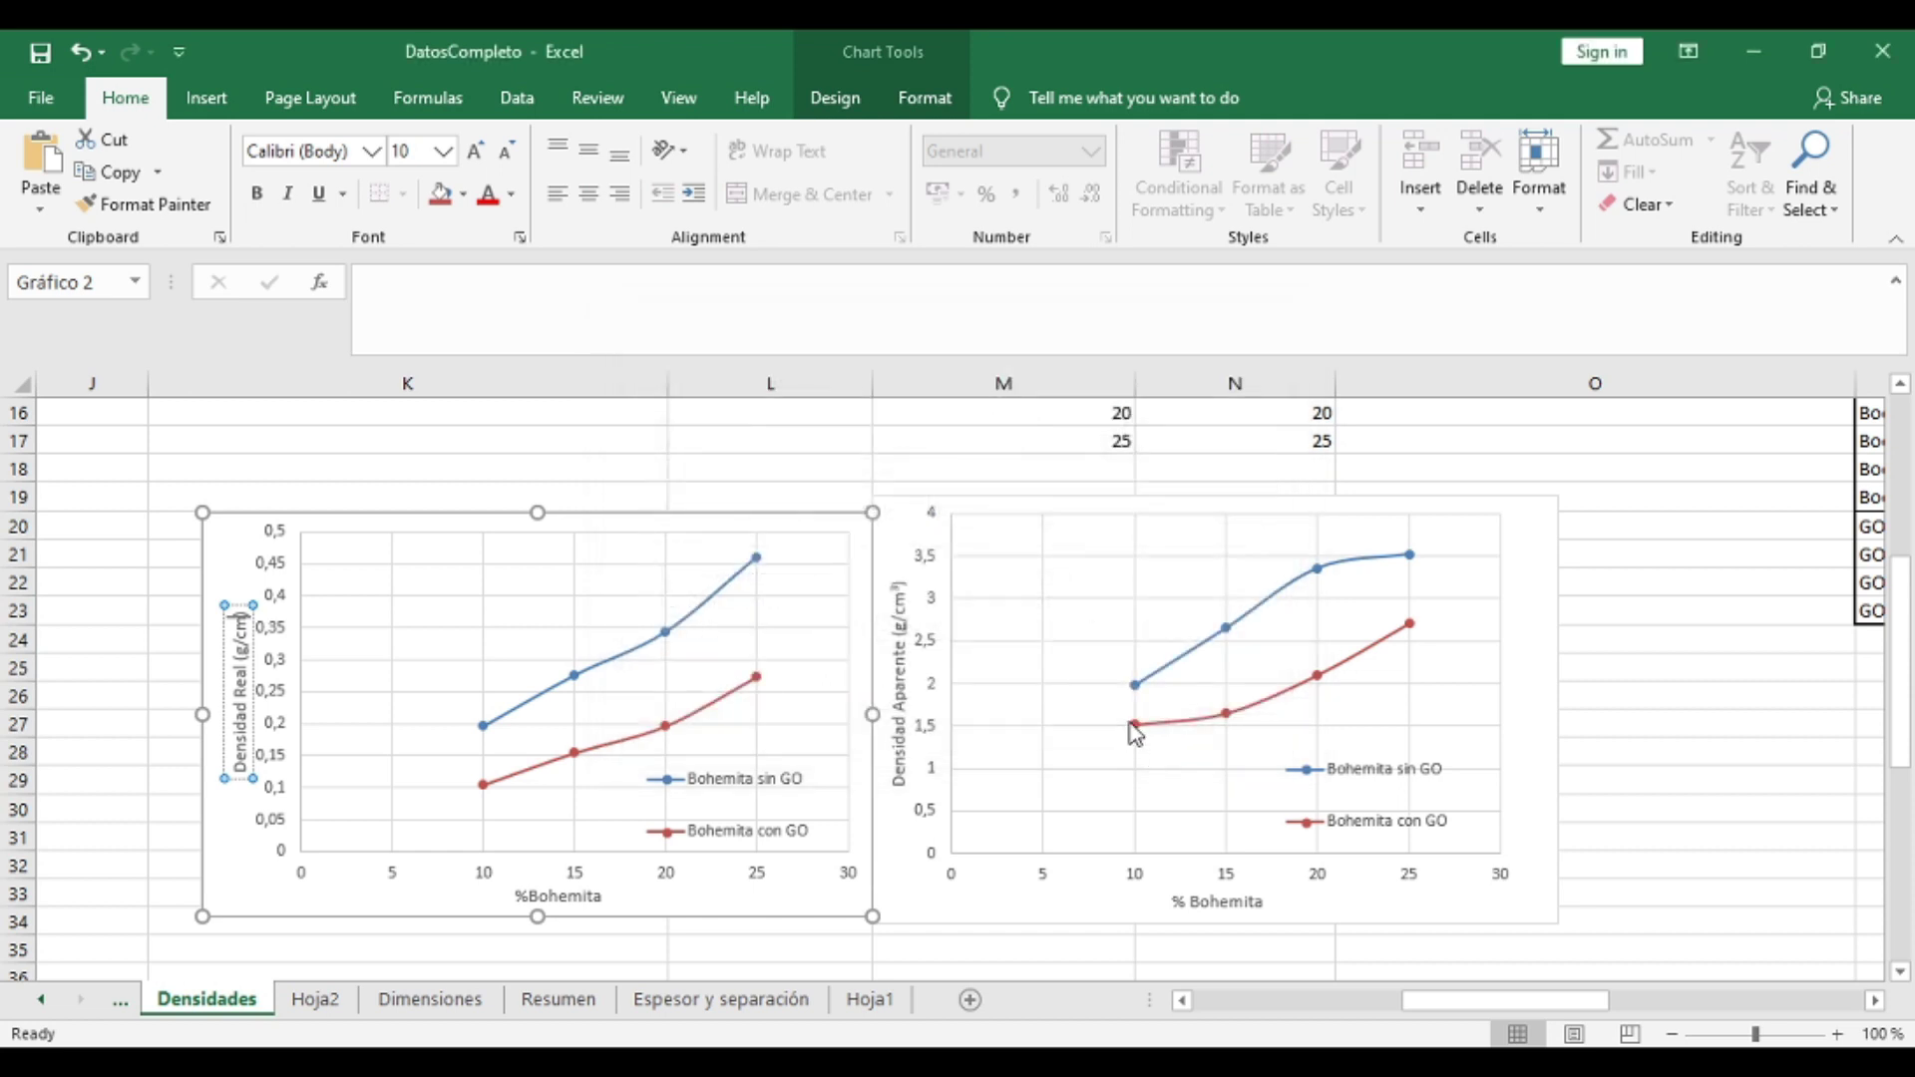
click(302, 464)
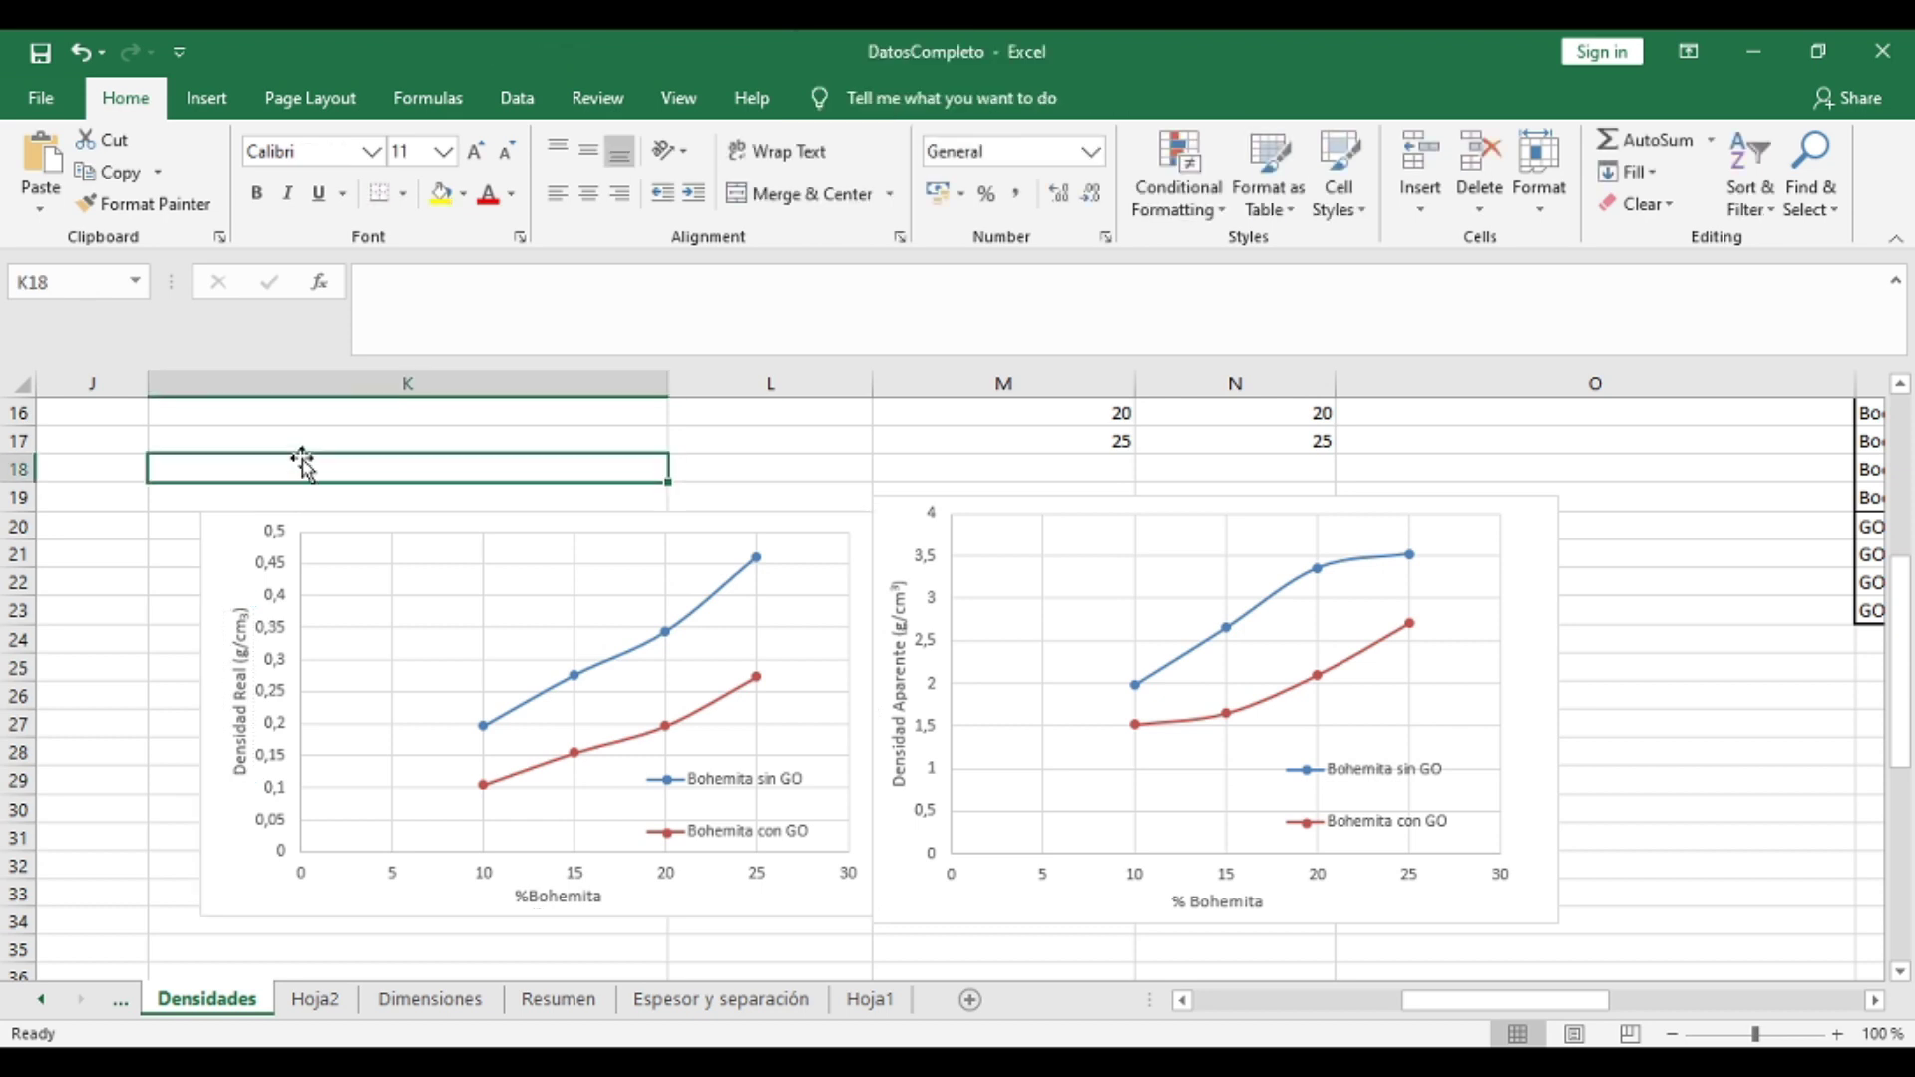
click(1784, 1040)
scroll(559, 726, down, 1)
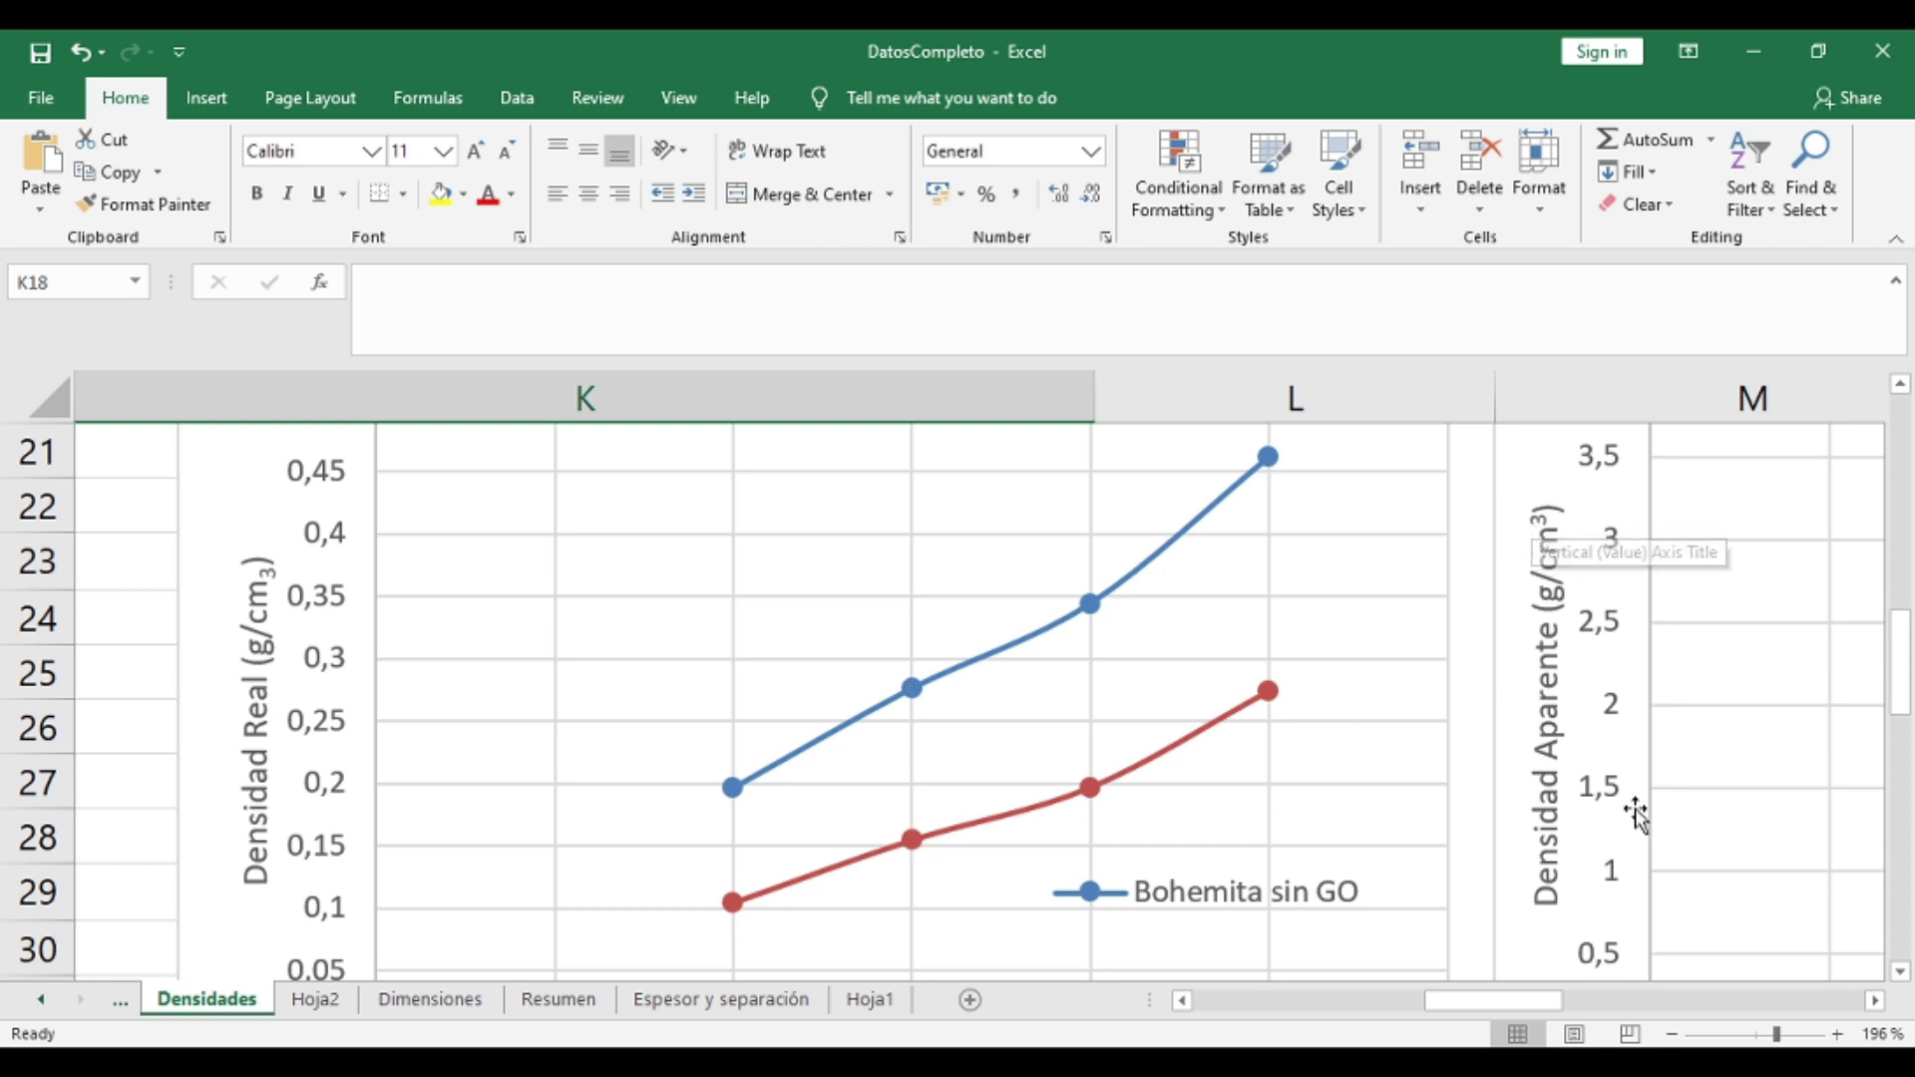
click(1757, 1037)
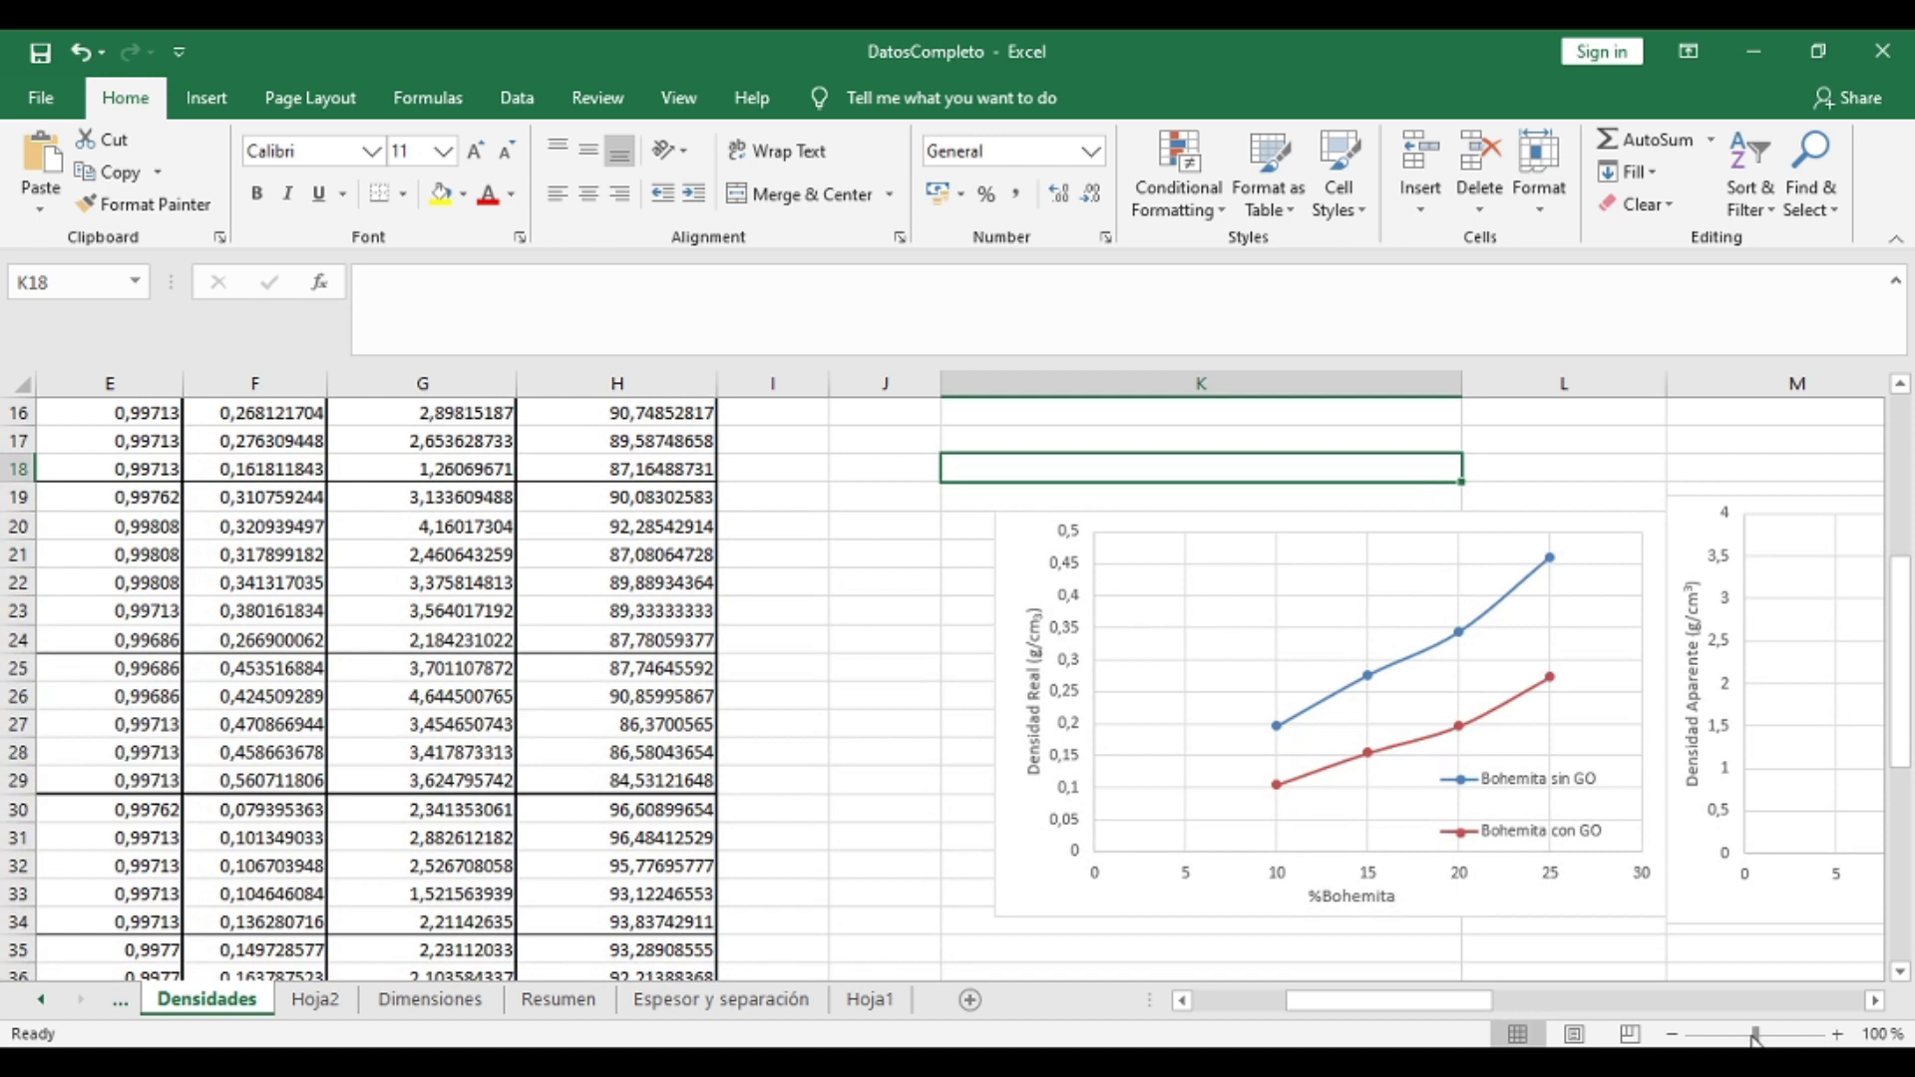
drag(1456, 1000, 1551, 1000)
scroll(950, 755, up, 1)
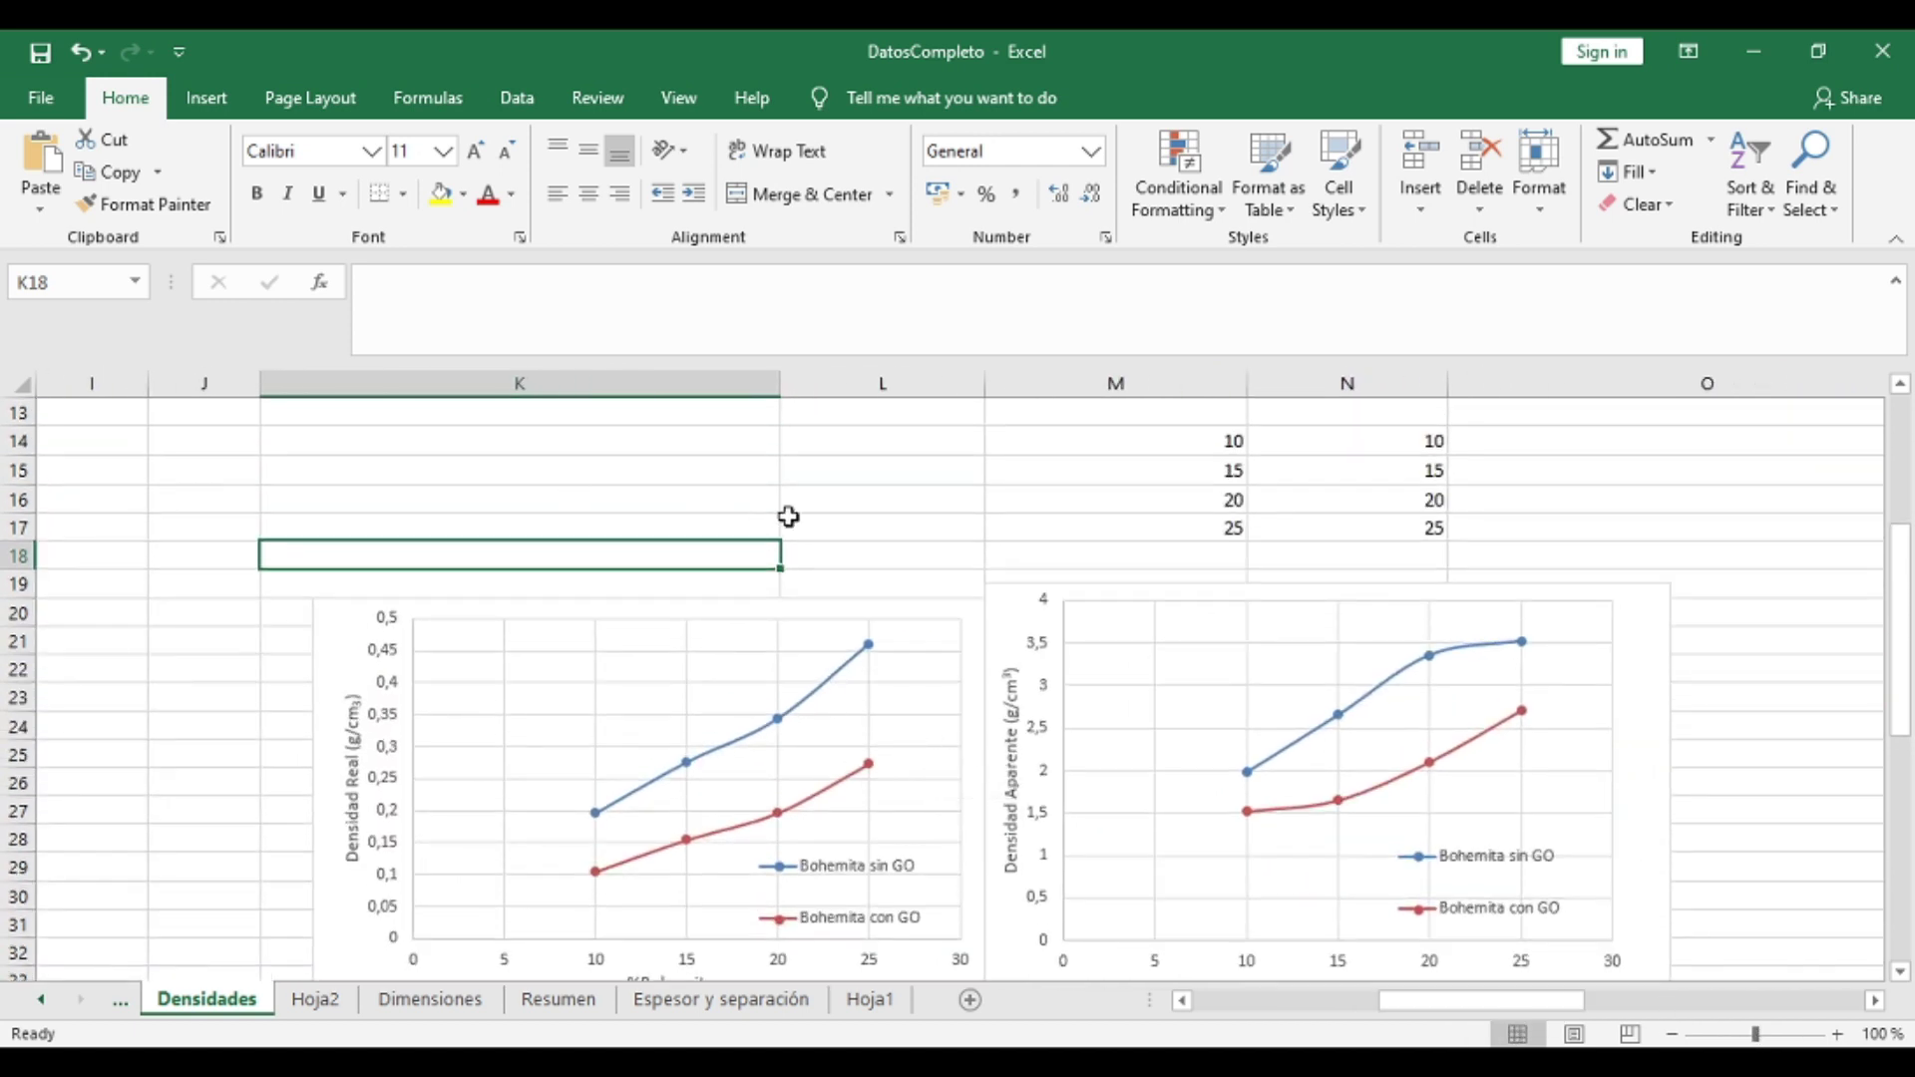